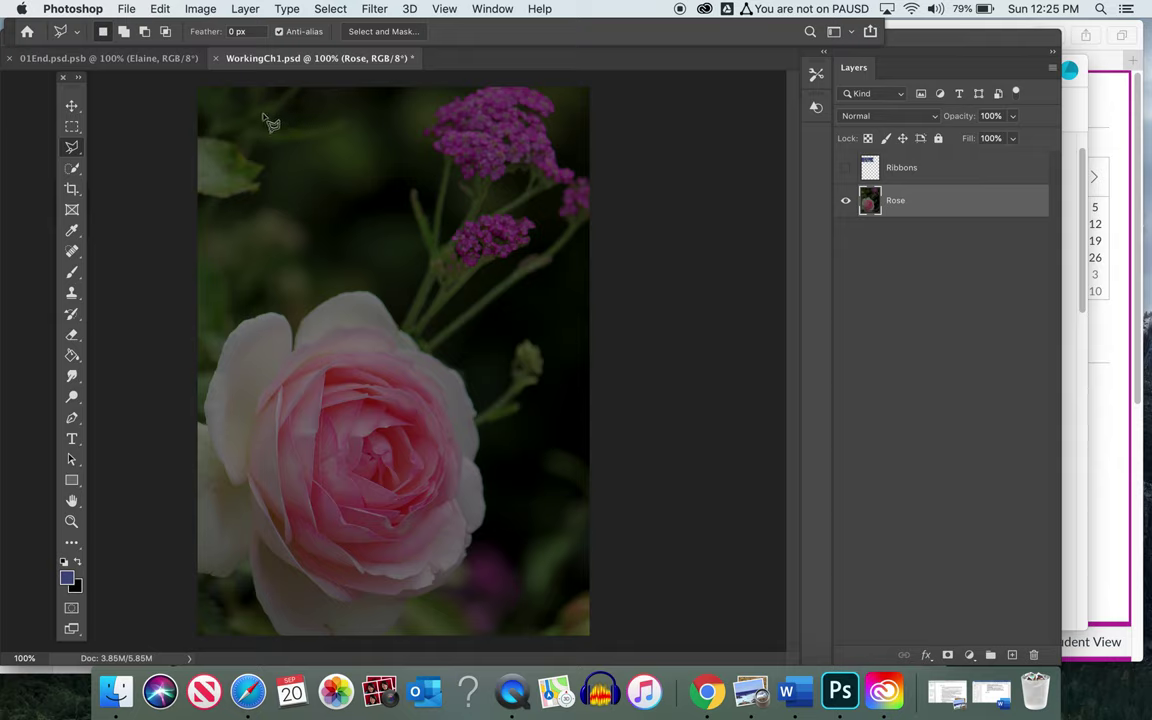
- Compare with the finished card, then try saving as WorkingCh1.psd but cancel without replacing
{"action": "left_click", "coordinate": [137, 65]}
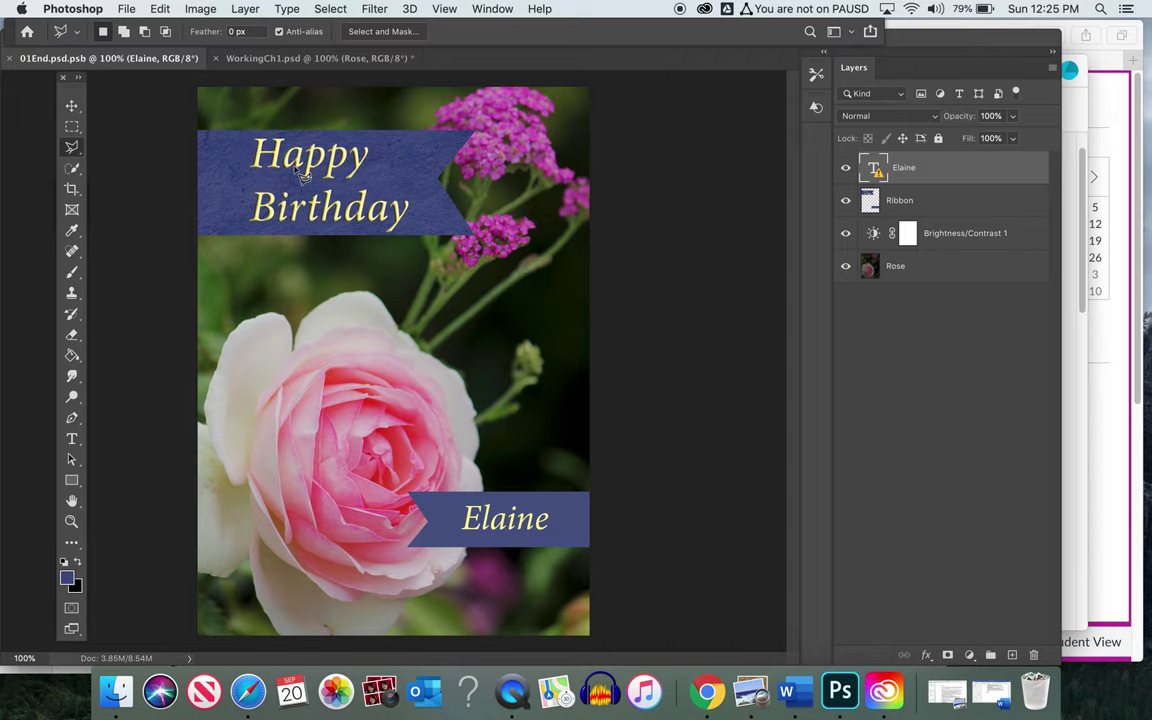
{"action": "left_click", "coordinate": [268, 62]}
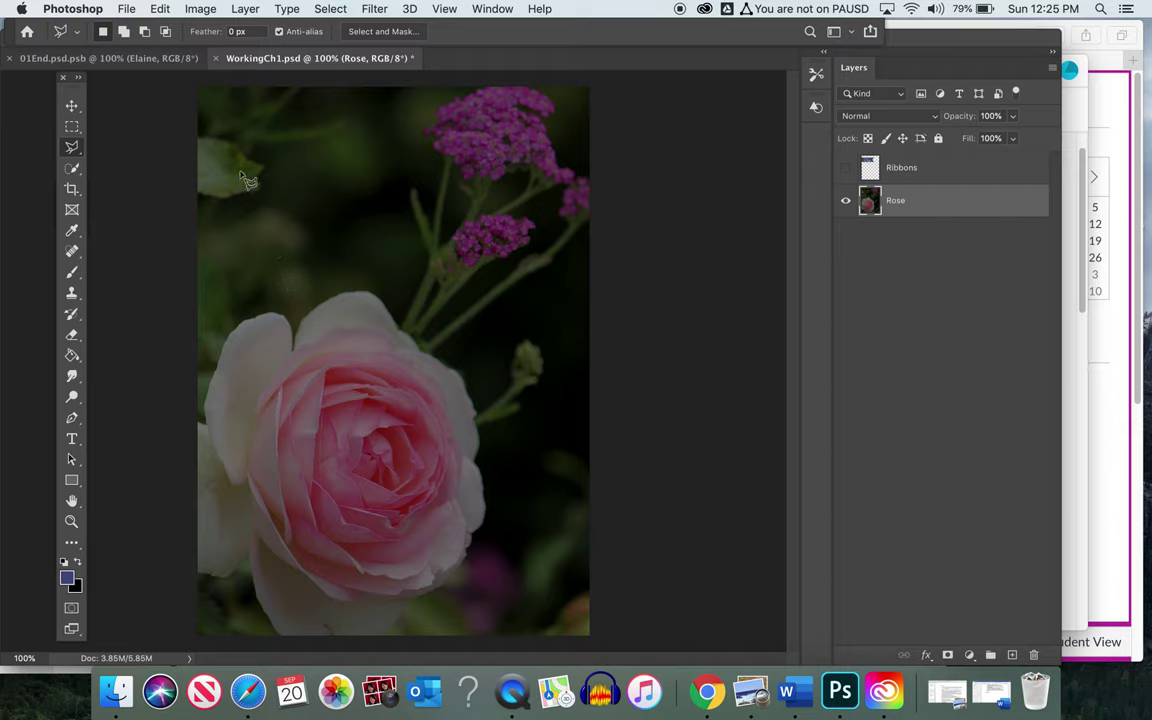
{"action": "left_click", "coordinate": [126, 9]}
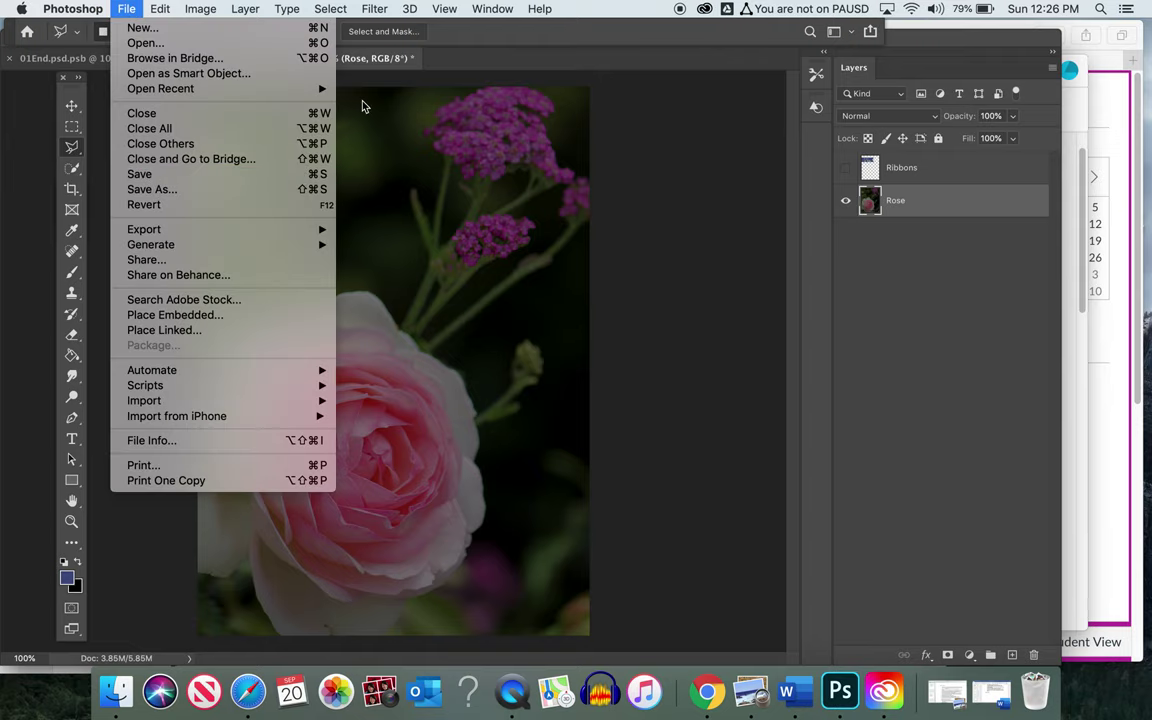
{"action": "left_click", "coordinate": [167, 190]}
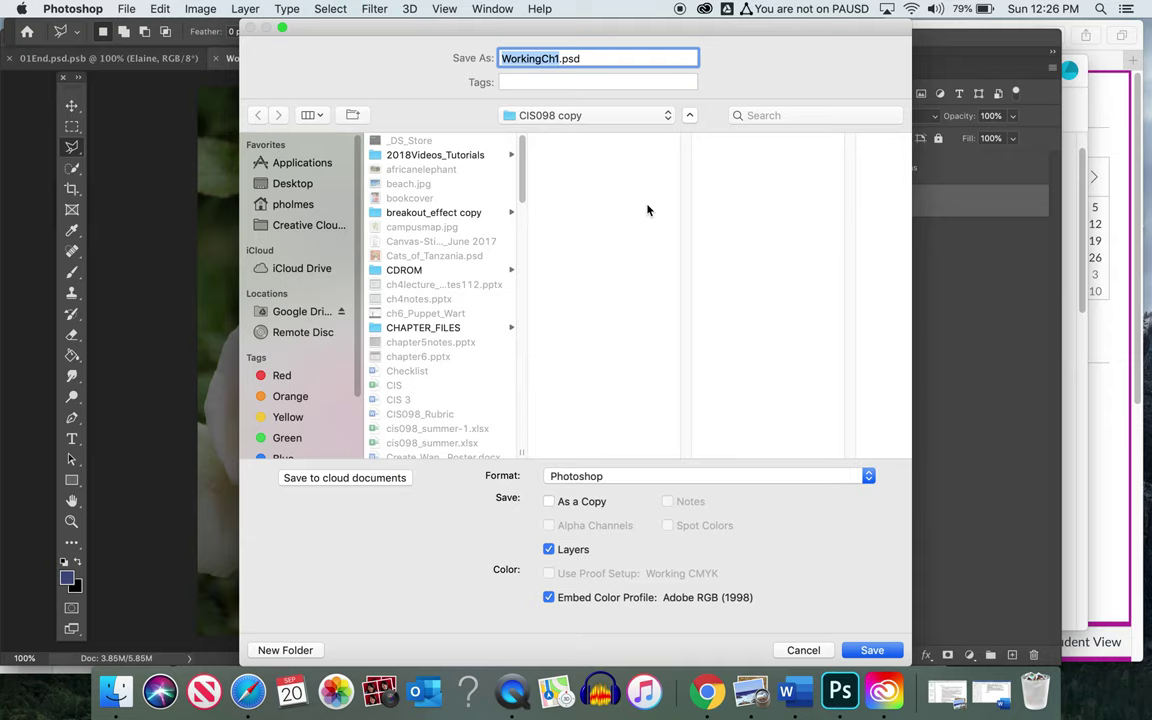
{"action": "key", "text": "Return"}
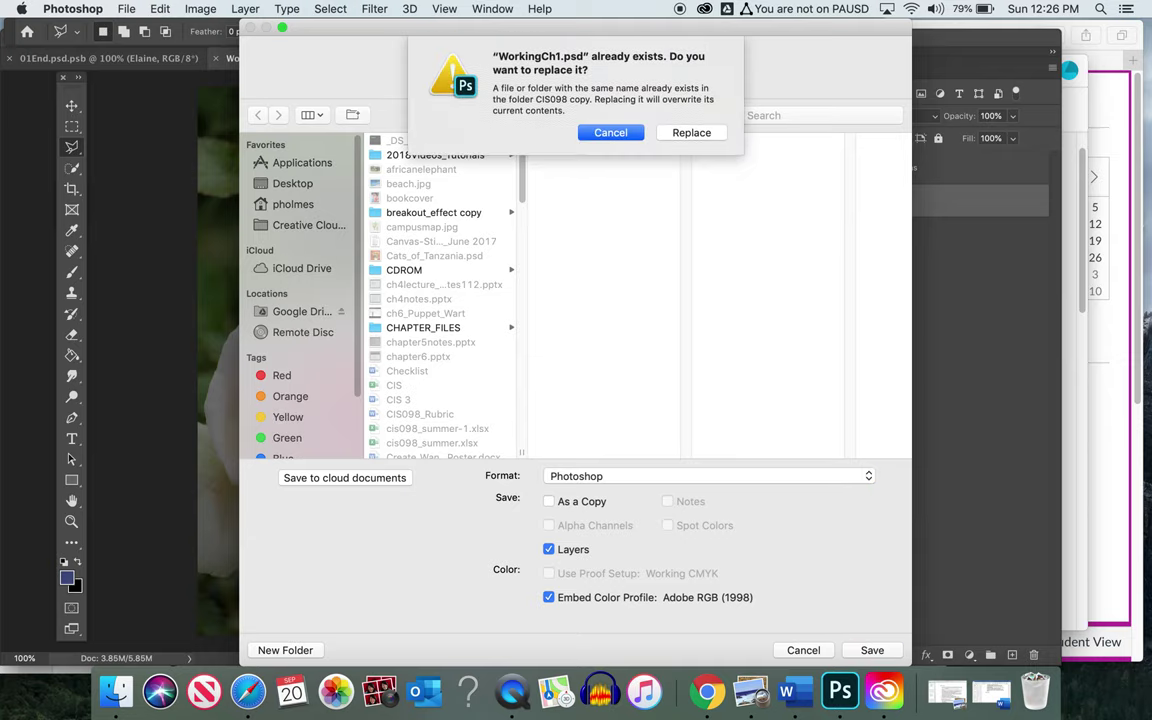
{"action": "left_click", "coordinate": [625, 139]}
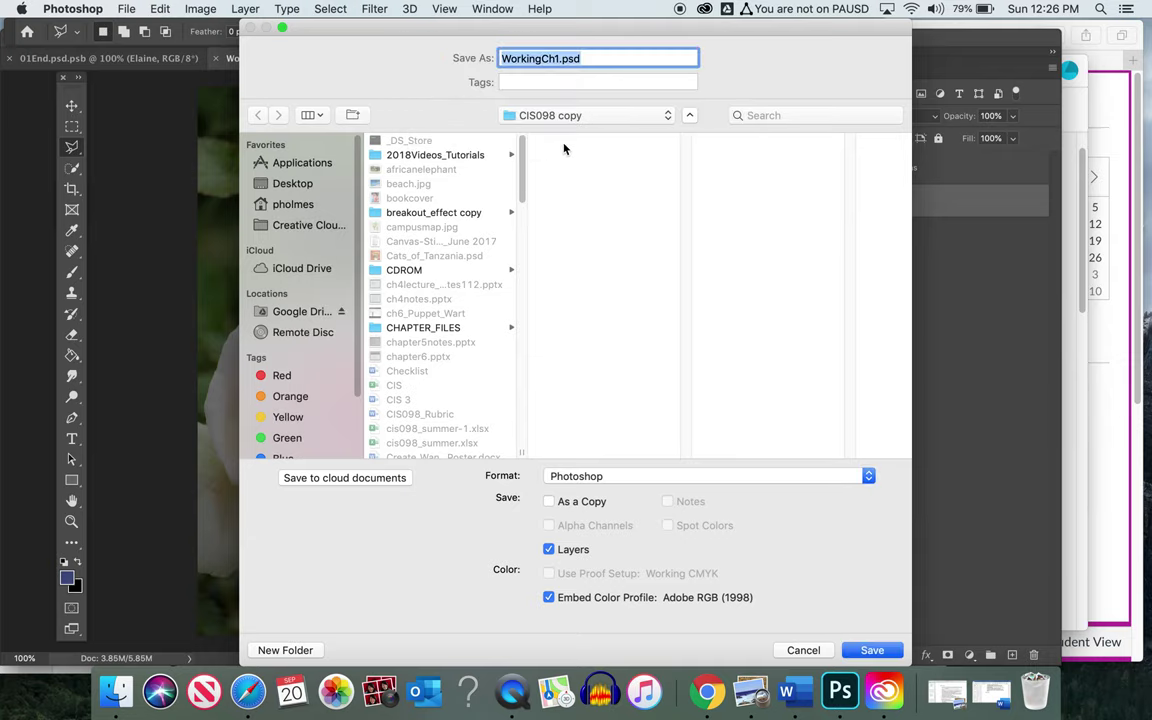
{"action": "left_click", "coordinate": [795, 651]}
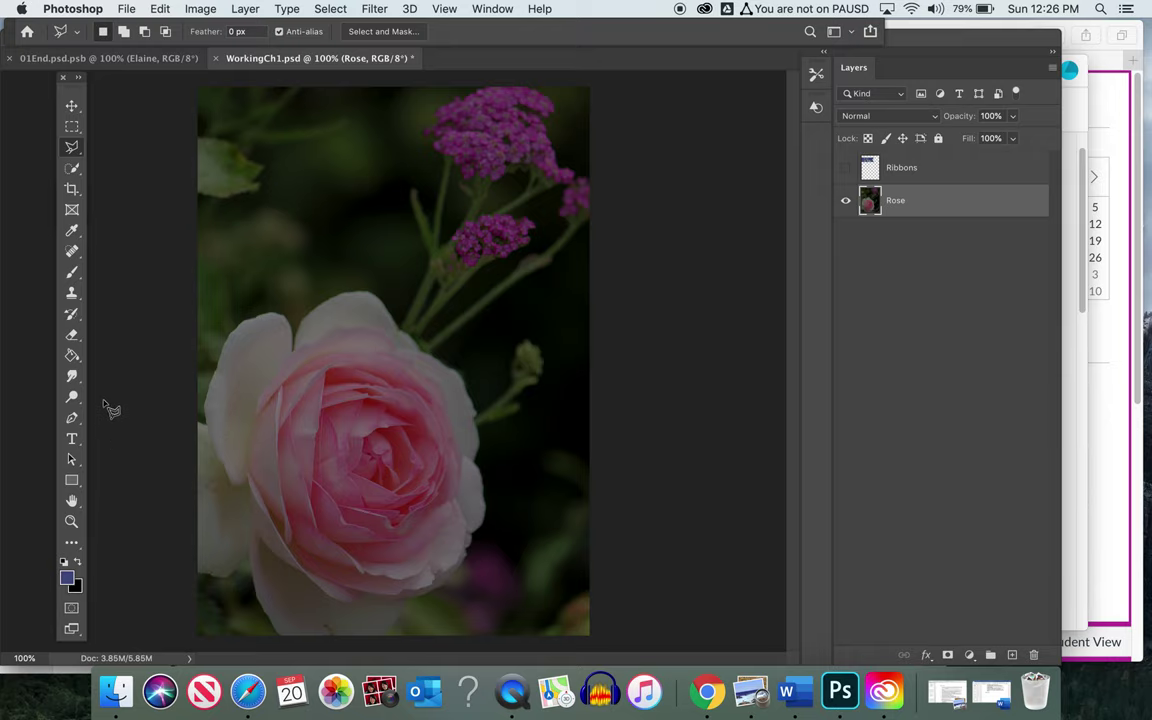
- Toggle the Happy Birthday ribbon's visibility on and off over the rose
{"action": "left_click", "coordinate": [492, 9]}
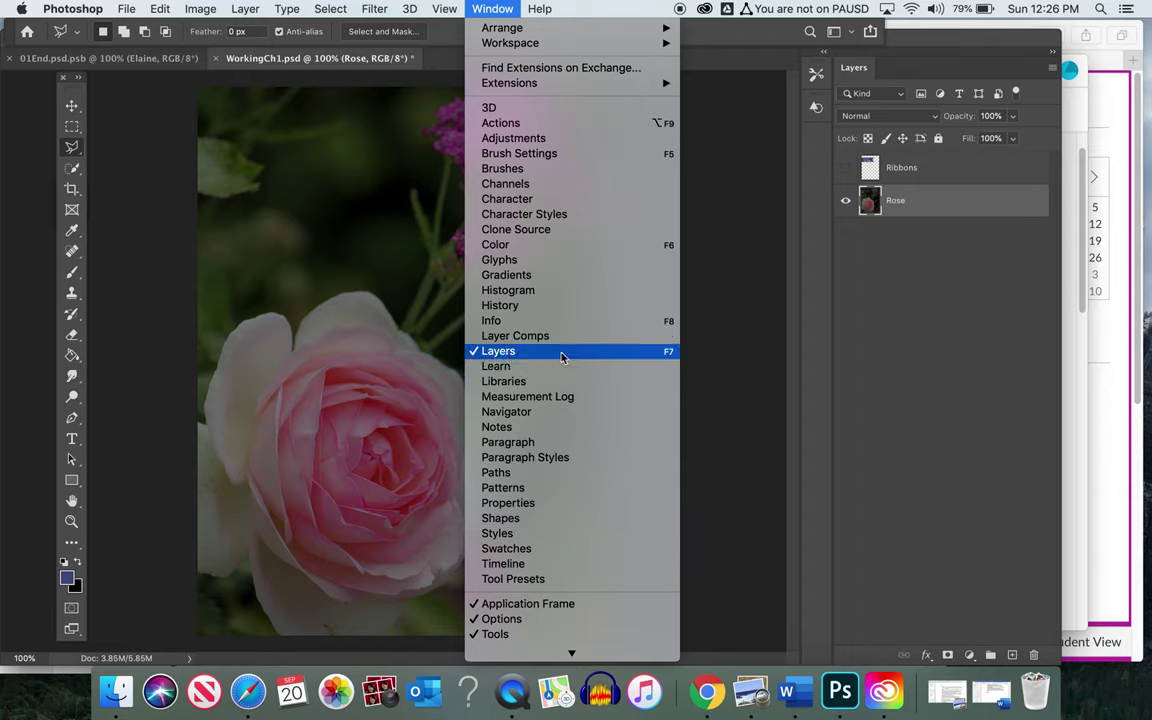
{"action": "left_click", "coordinate": [895, 339]}
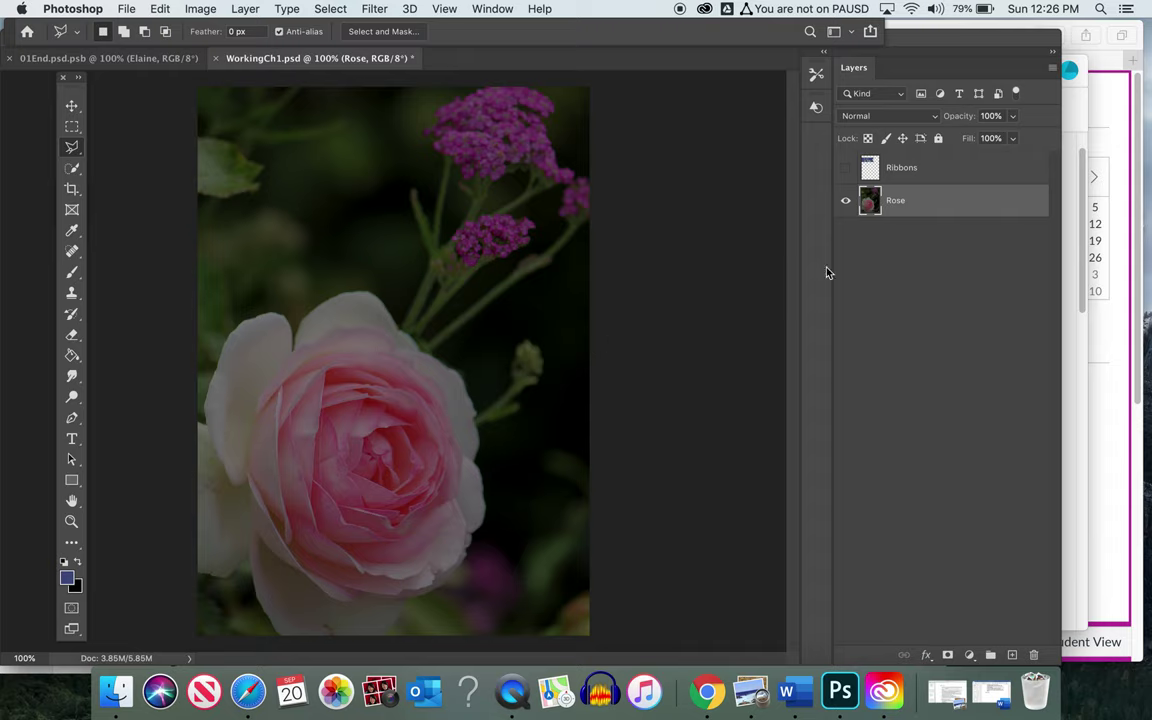
{"action": "left_click", "coordinate": [846, 169]}
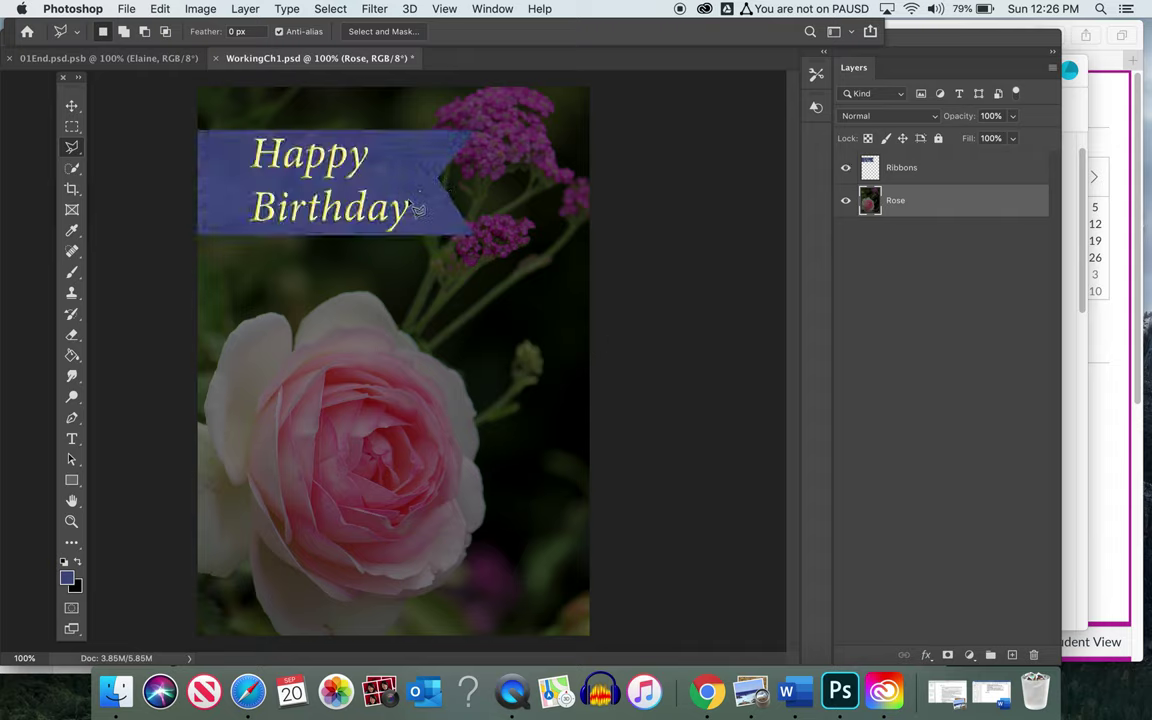
{"action": "left_click", "coordinate": [846, 169]}
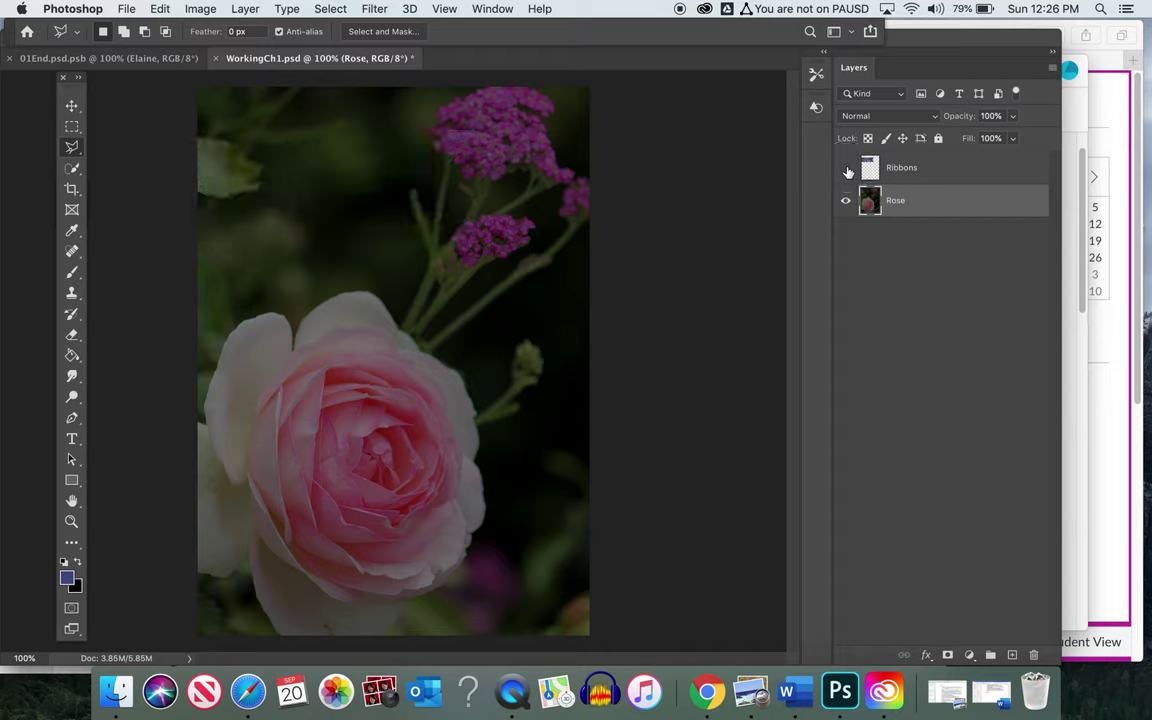
{"action": "left_click", "coordinate": [846, 169]}
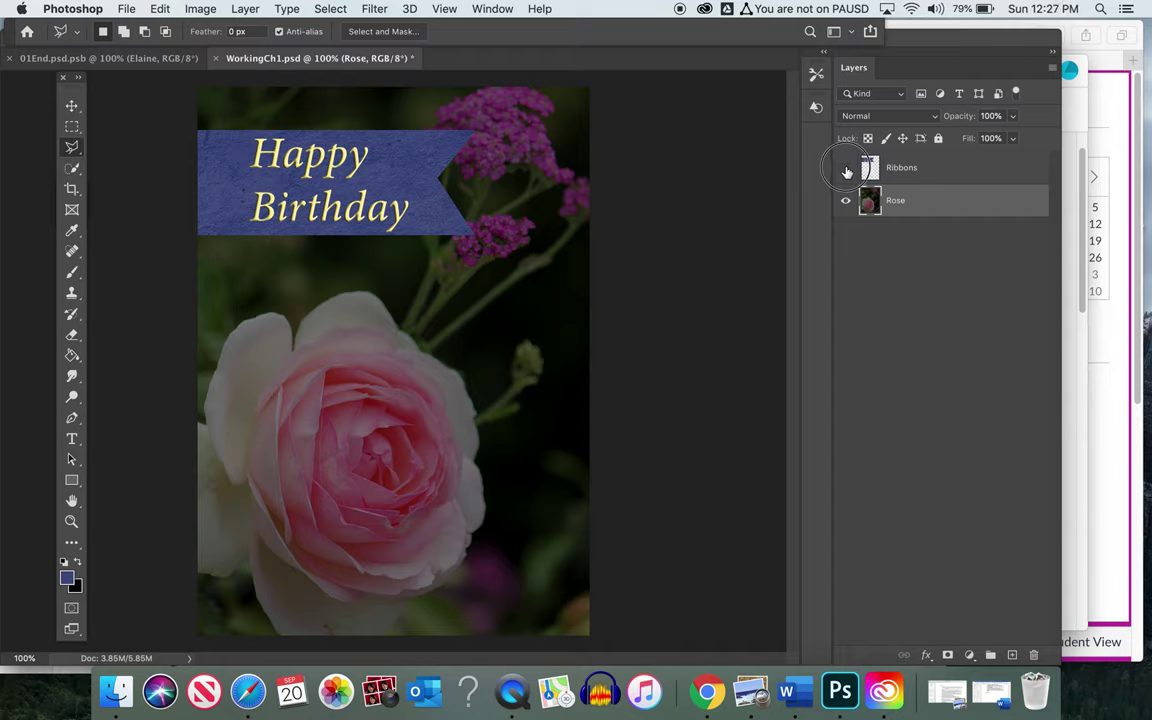
{"action": "left_click", "coordinate": [846, 169]}
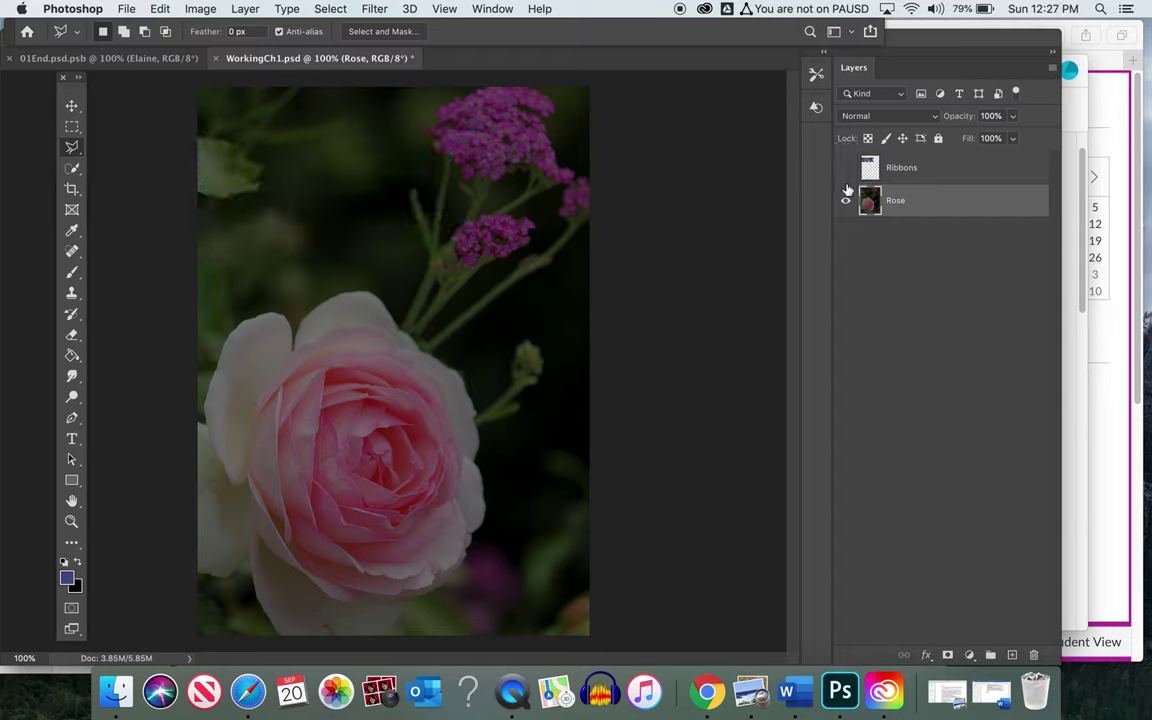
- Show the Ribbons layer, try moving the Rose layer above it, then hide the ribbon again
{"action": "left_click", "coordinate": [919, 158]}
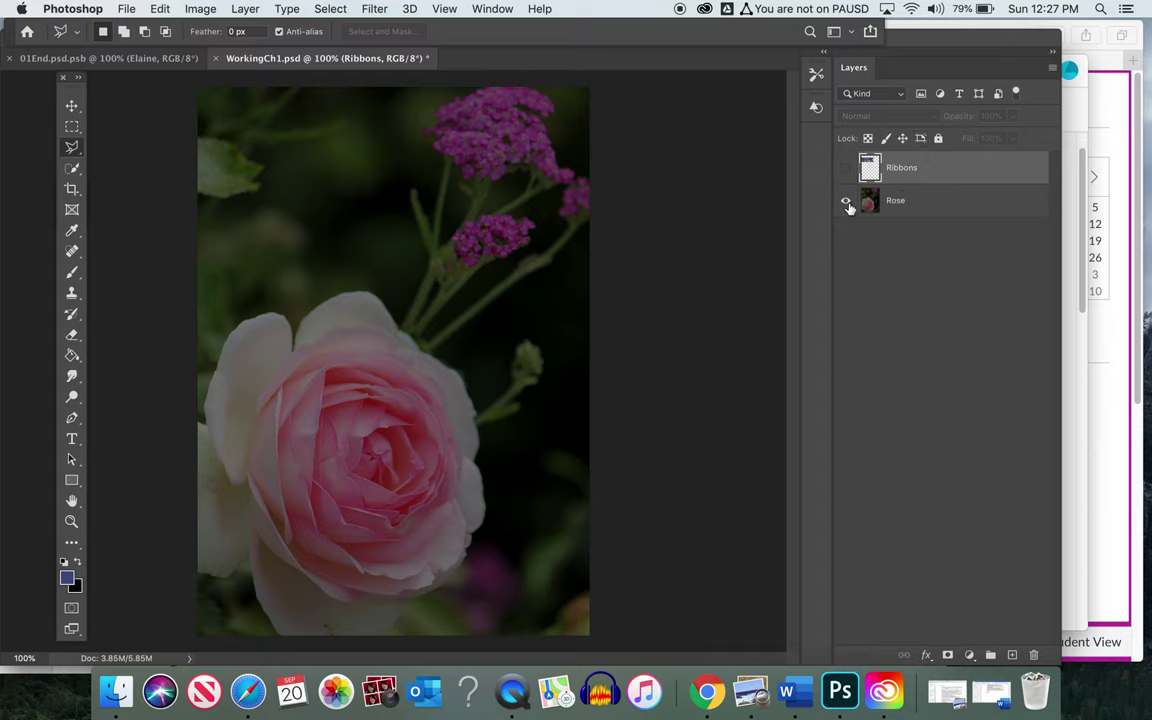
{"action": "left_click", "coordinate": [846, 169]}
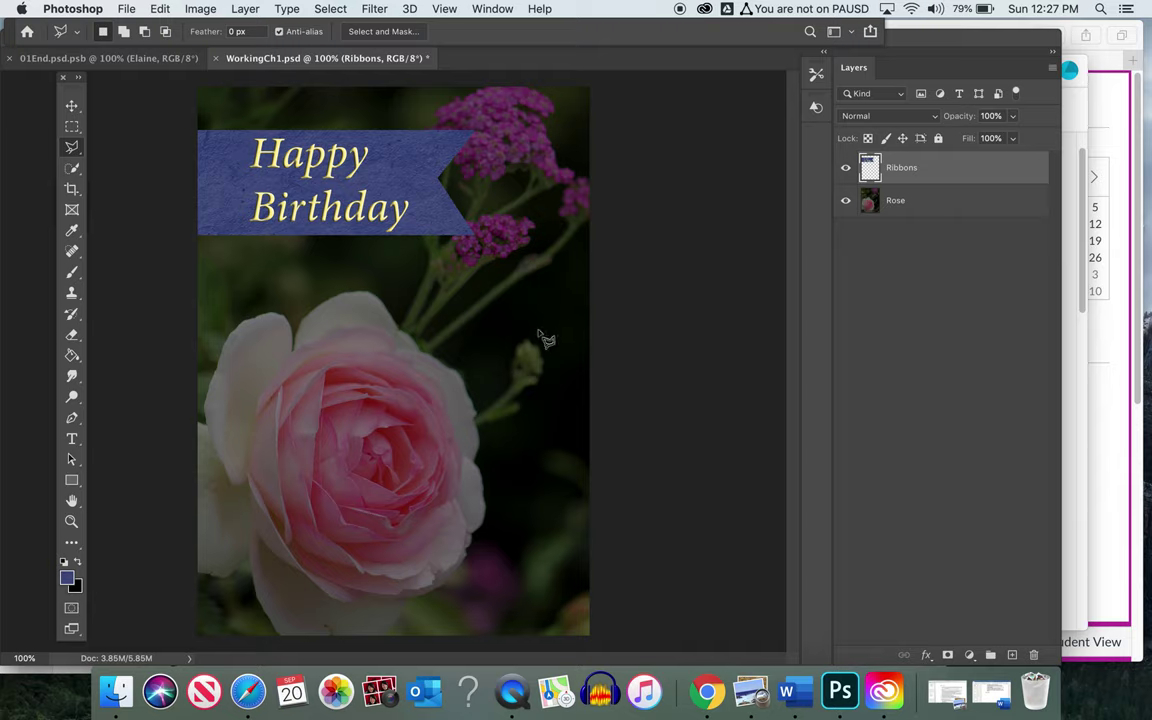
{"action": "left_click", "coordinate": [932, 206]}
{"action": "mouse_move", "coordinate": [930, 206]}
{"action": "left_mouse_down"}
{"action": "mouse_move", "coordinate": [928, 165]}
{"action": "mouse_move", "coordinate": [933, 216]}
{"action": "left_mouse_up"}
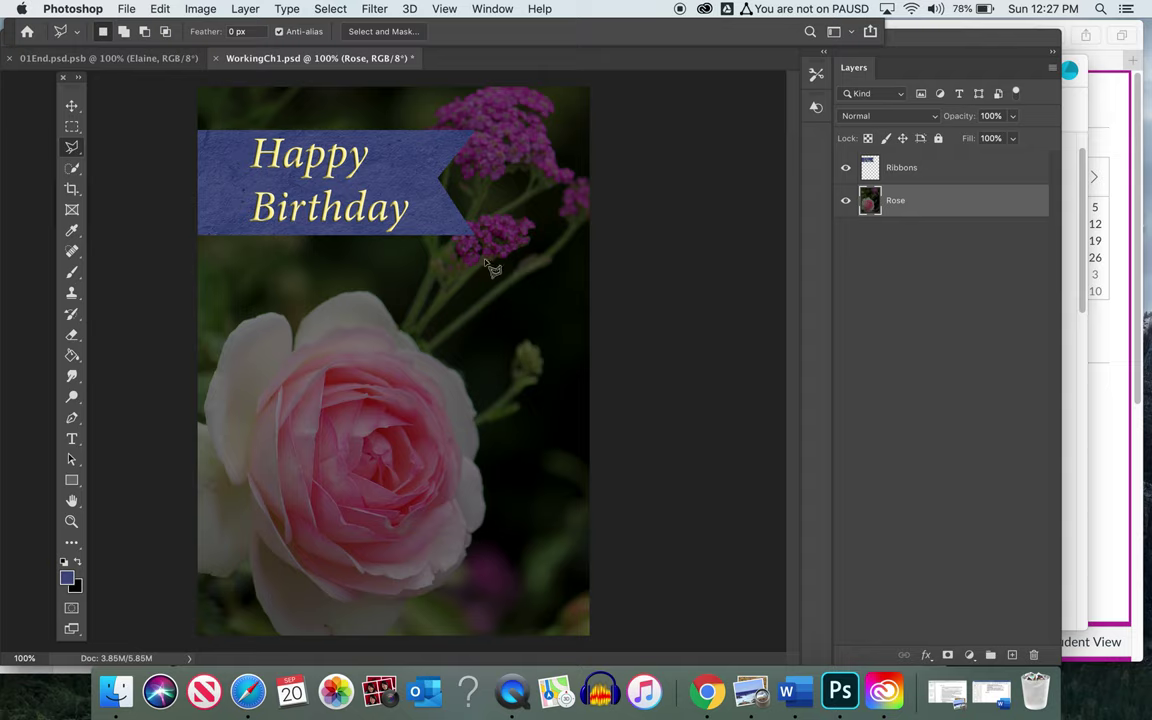
{"action": "left_click", "coordinate": [846, 168]}
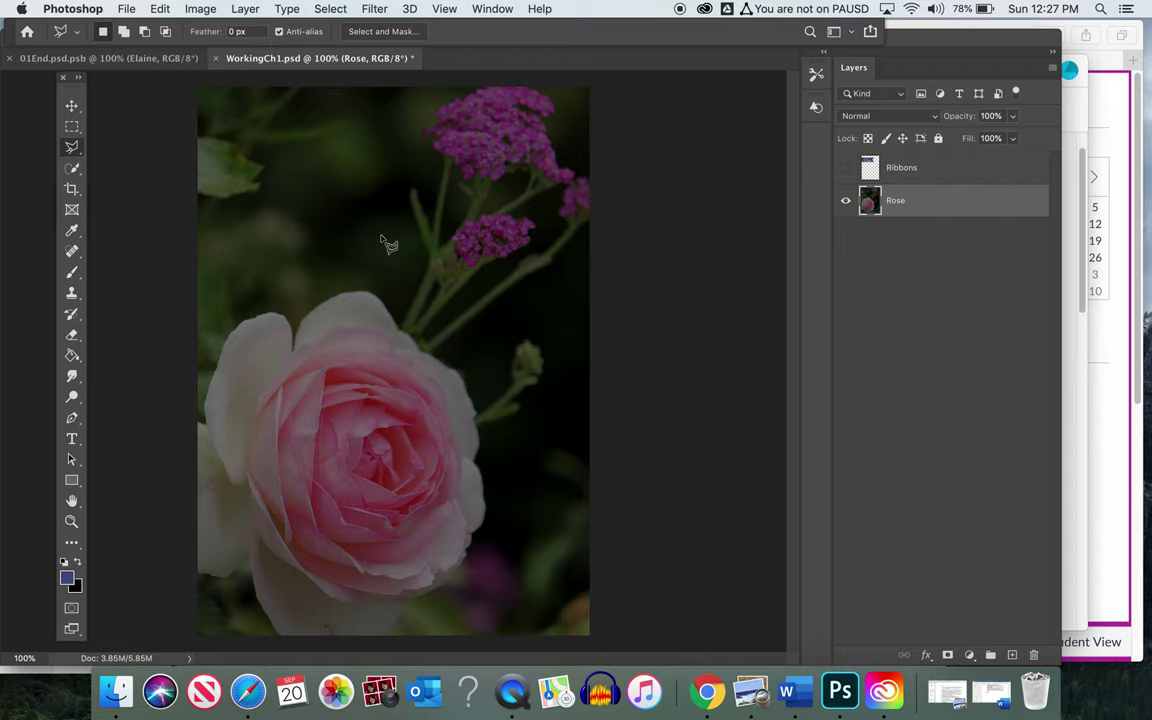
{"action": "left_click", "coordinate": [913, 207]}
- Try Brightness/Contrast with brightness 98 and contrast 18, then cancel the adjustment
{"action": "left_click", "coordinate": [200, 10]}
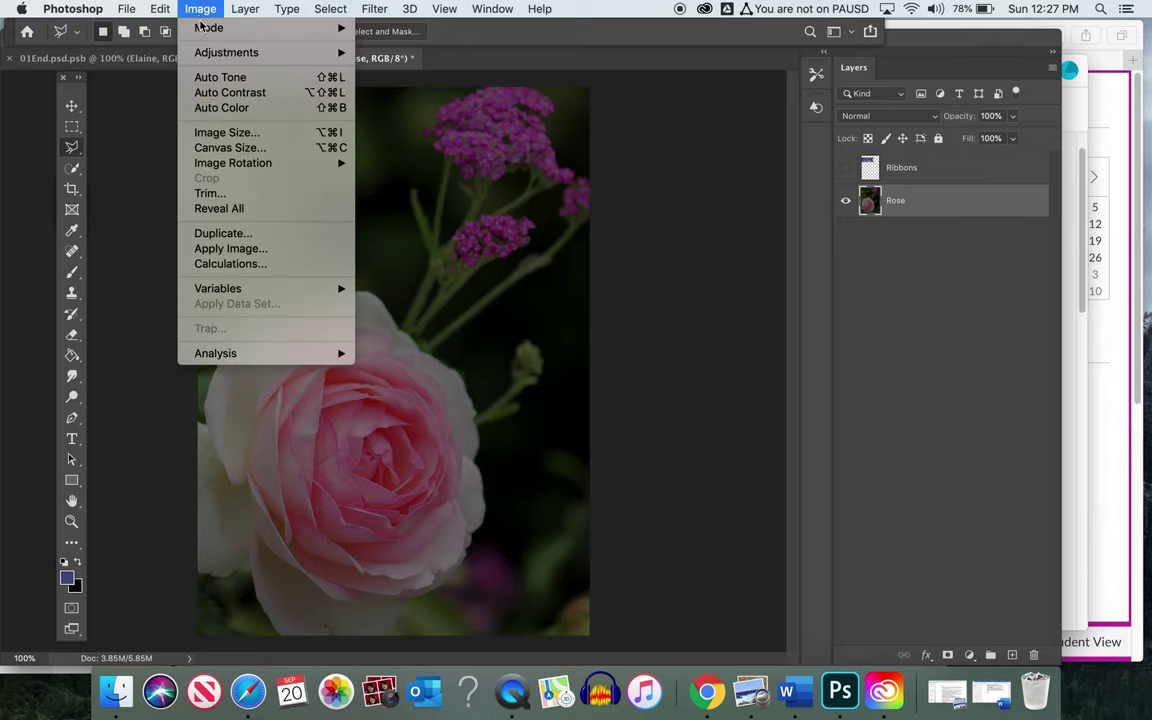
{"action": "mouse_move", "coordinate": [212, 55]}
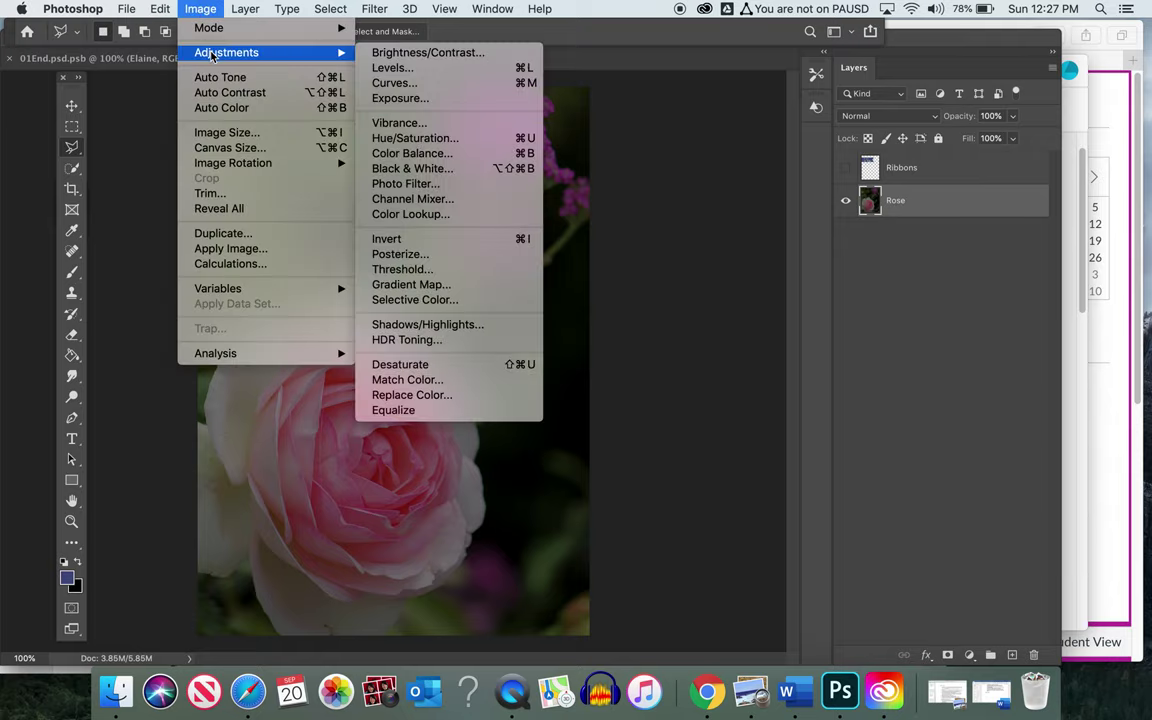
{"action": "left_click", "coordinate": [463, 55]}
{"action": "left_click_drag", "start_coordinate": [518, 83], "coordinate": [658, 249]}
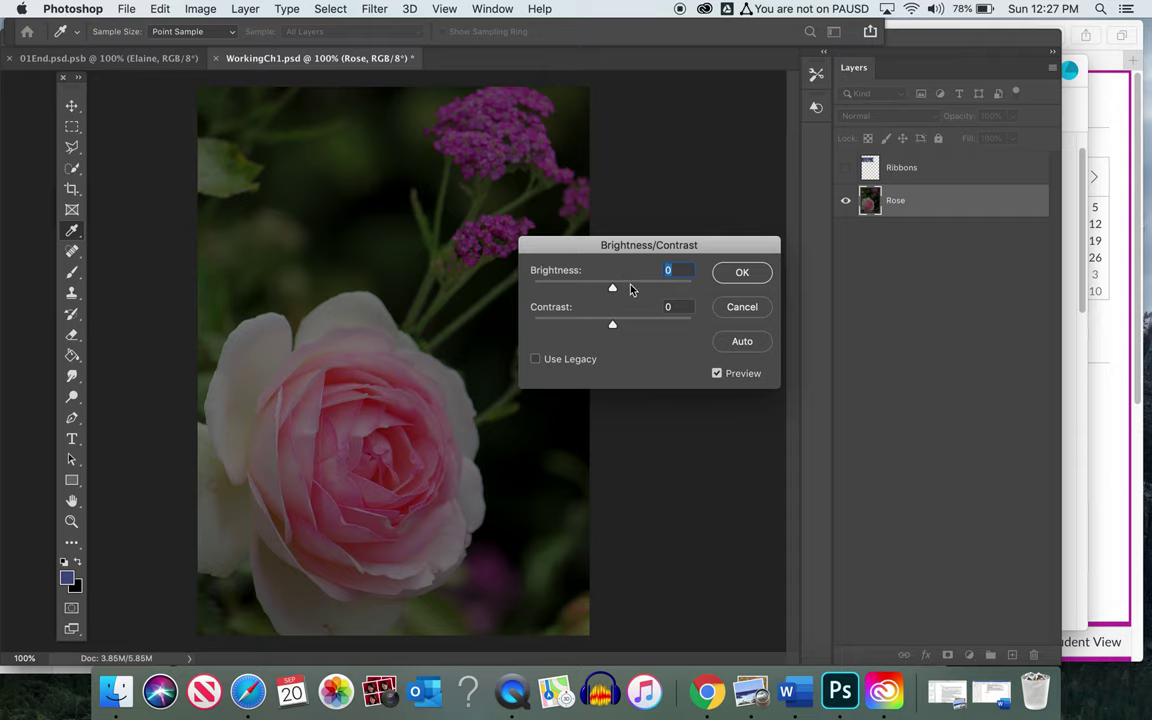
{"action": "type", "text": "98"}
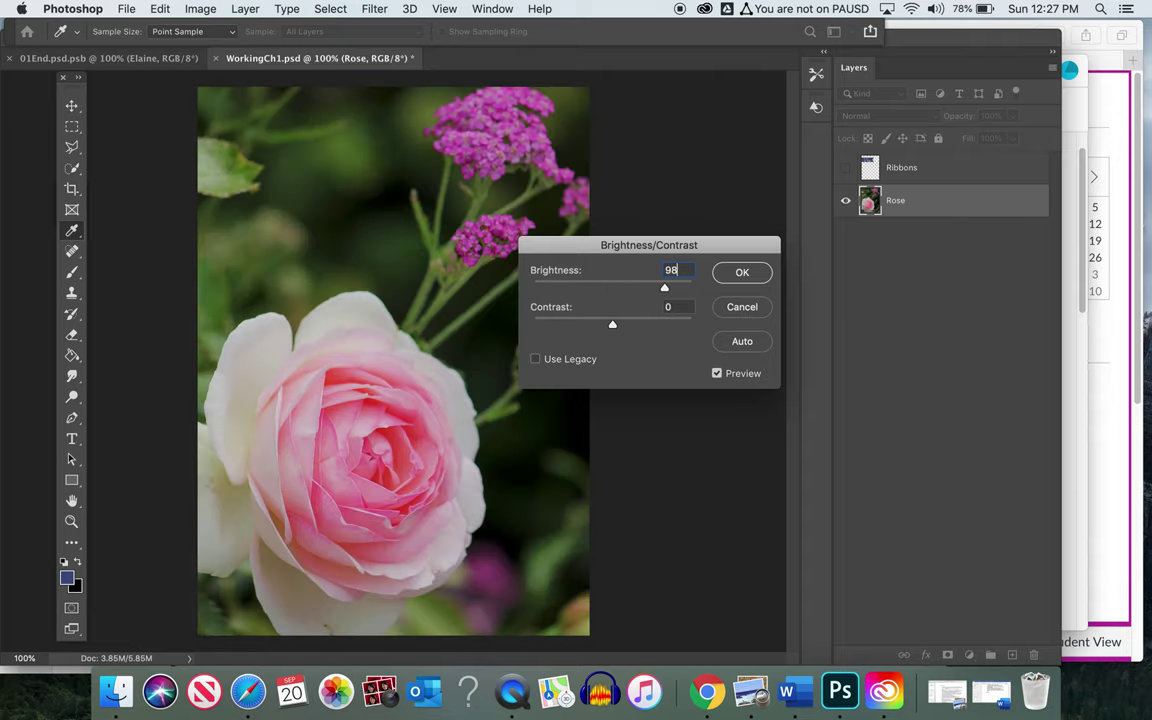
{"action": "left_click", "coordinate": [680, 308]}
{"action": "type", "text": "18"}
{"action": "key", "text": "Escape"}
{"action": "key", "text": "l"}
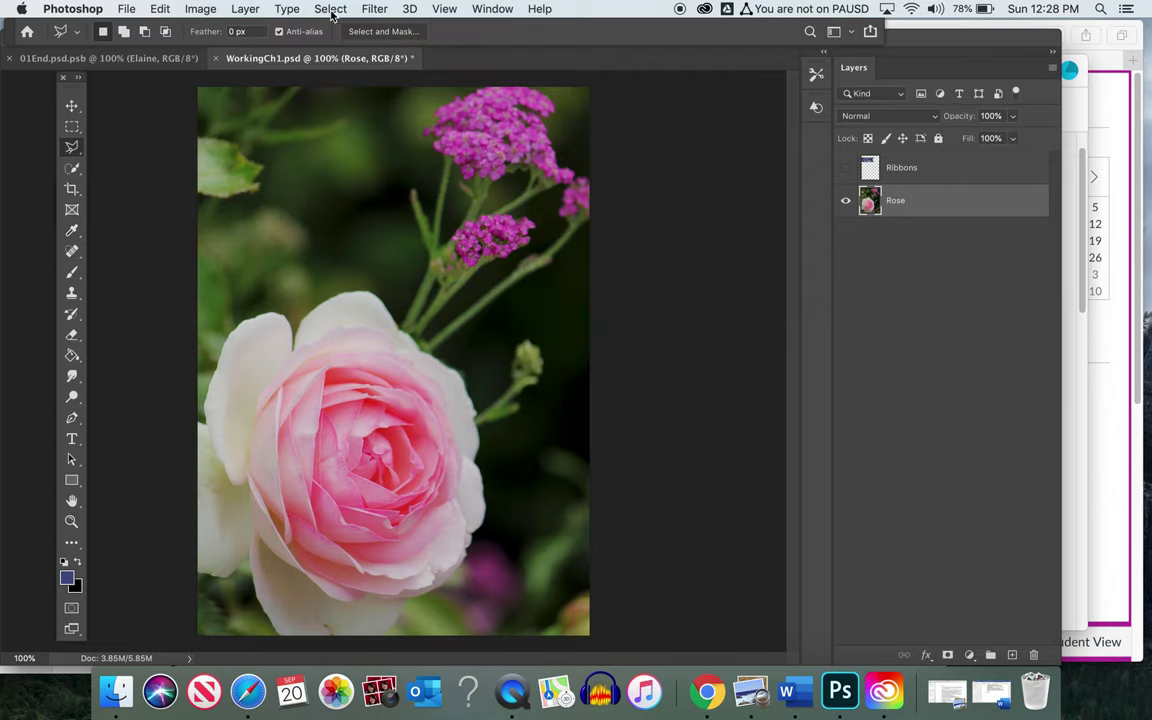
- Reopen Brightness/Contrast, preview brightness changes, dismiss the invalid-value warning and close without applying
{"action": "left_click", "coordinate": [180, 9]}
{"action": "mouse_move", "coordinate": [199, 38]}
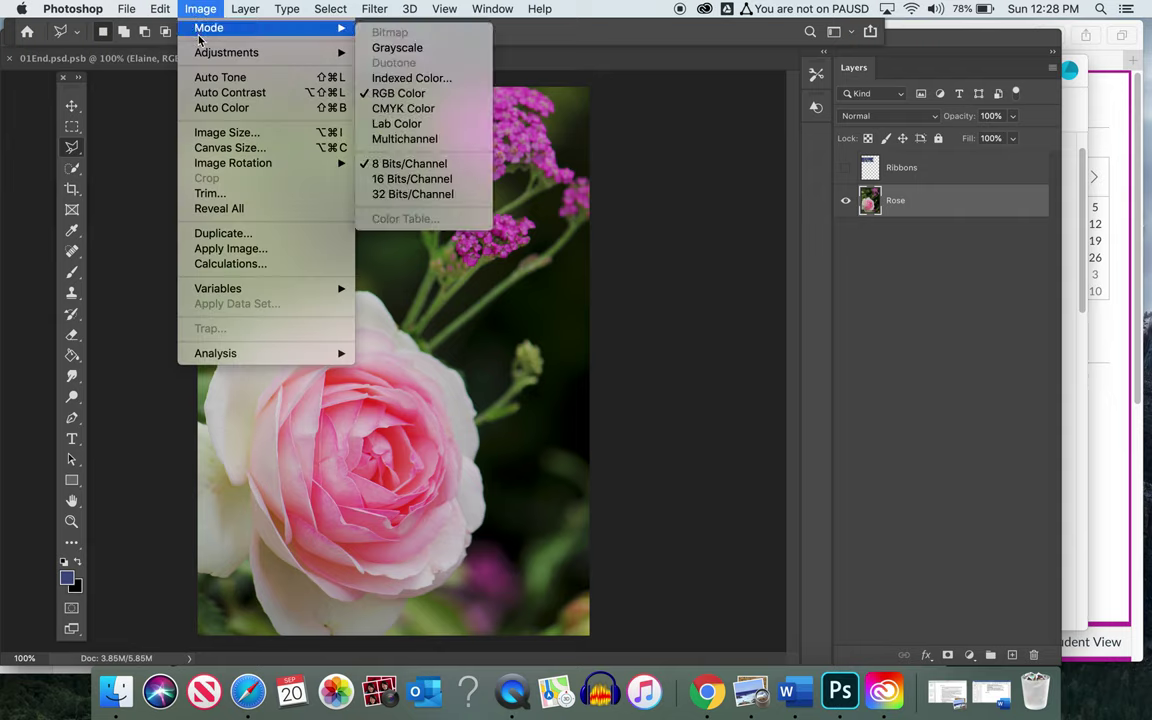
{"action": "left_click", "coordinate": [420, 52]}
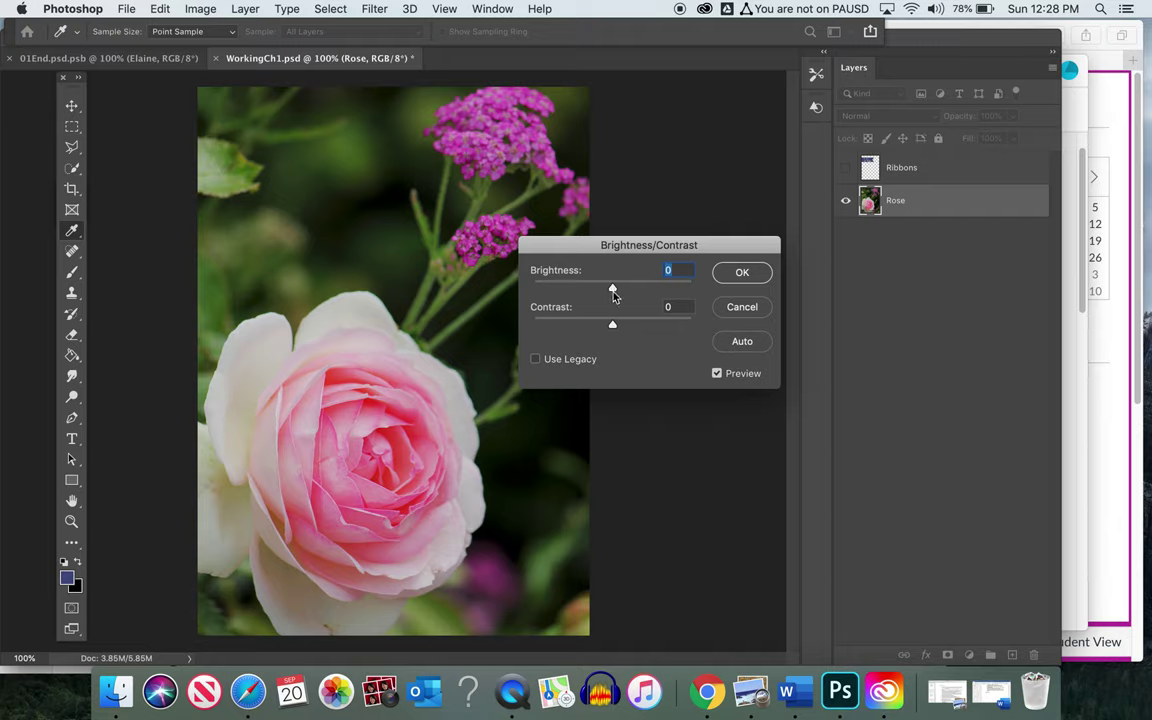
{"action": "mouse_move", "coordinate": [612, 290]}
{"action": "left_mouse_down"}
{"action": "mouse_move", "coordinate": [576, 288]}
{"action": "mouse_move", "coordinate": [659, 288]}
{"action": "mouse_move", "coordinate": [584, 288]}
{"action": "mouse_move", "coordinate": [607, 288]}
{"action": "left_mouse_up"}
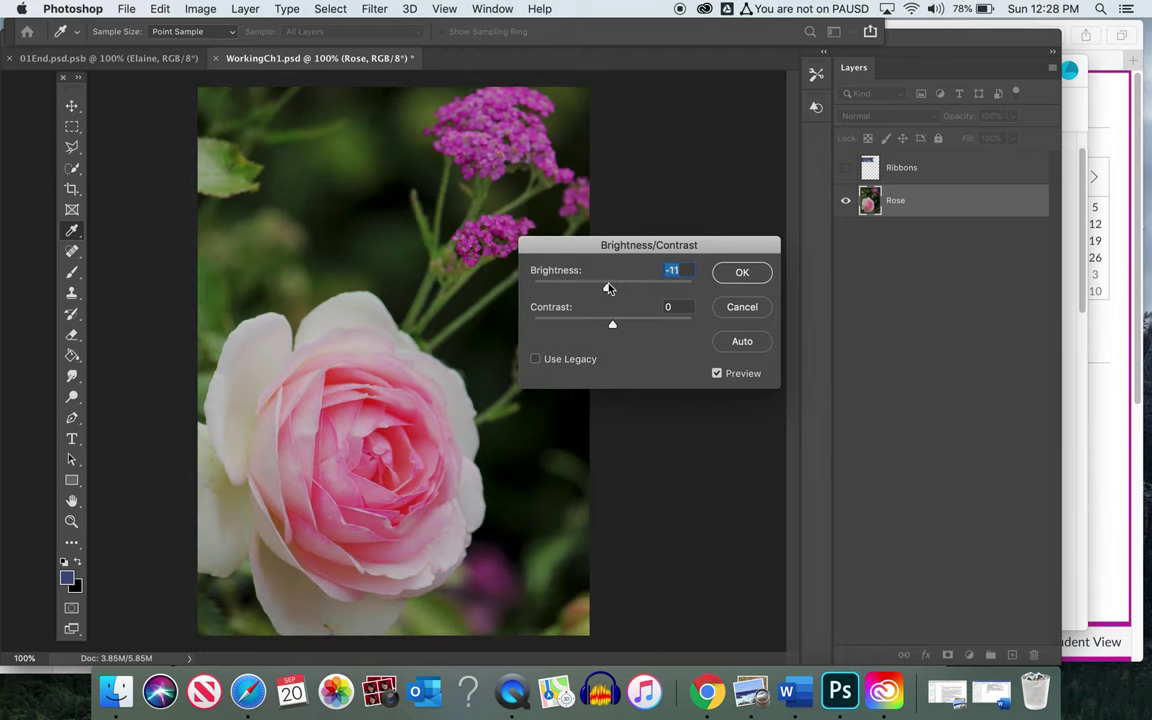
{"action": "left_click", "coordinate": [687, 271]}
{"action": "type", "text": "0"}
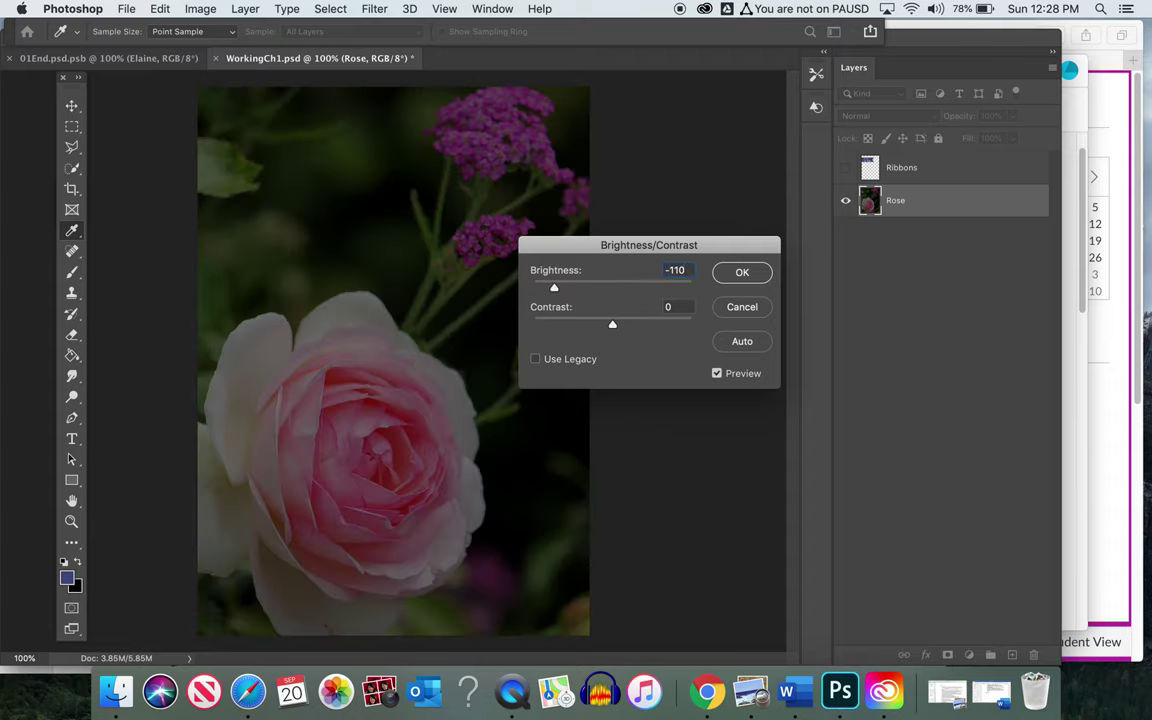
{"action": "double_click", "coordinate": [675, 270]}
{"action": "type", "text": "0"}
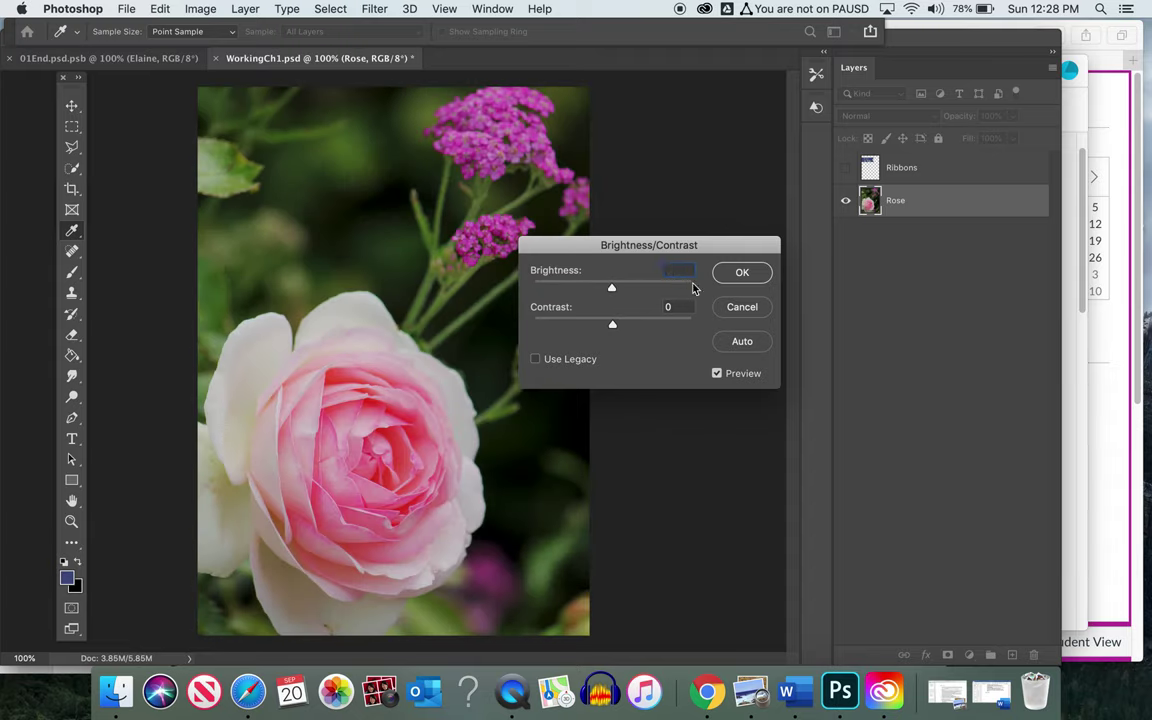
{"action": "key", "text": "Down"}
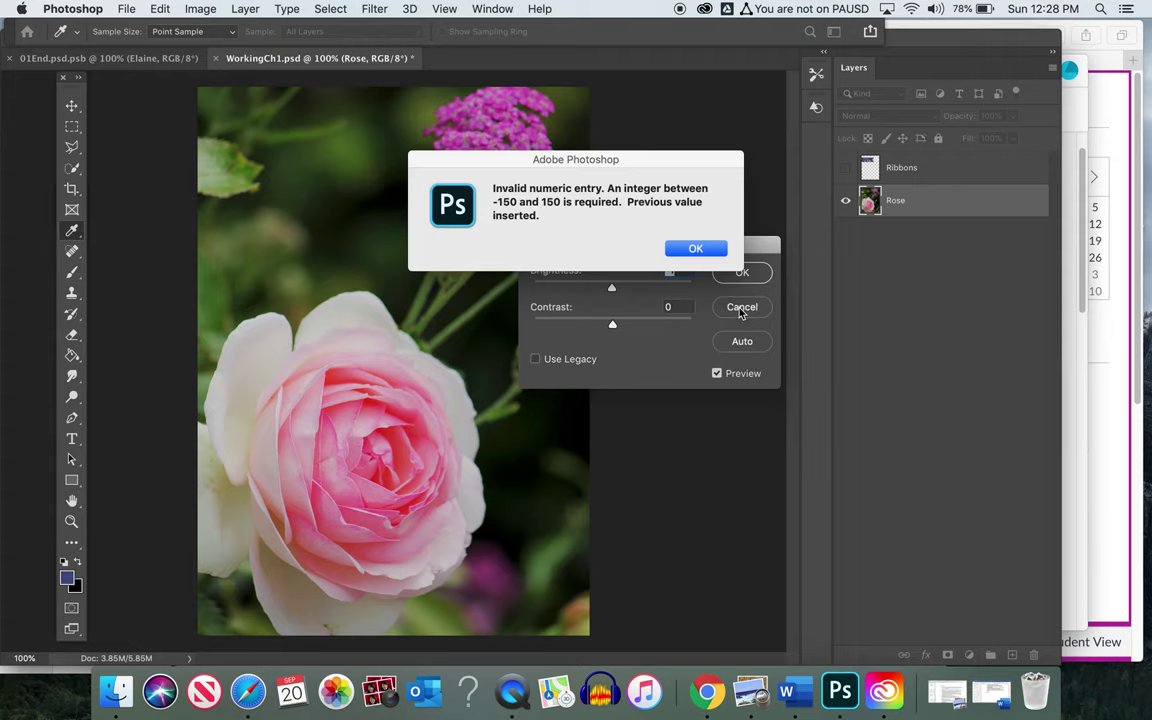
{"action": "left_click", "coordinate": [695, 249]}
{"action": "key", "text": "Escape"}
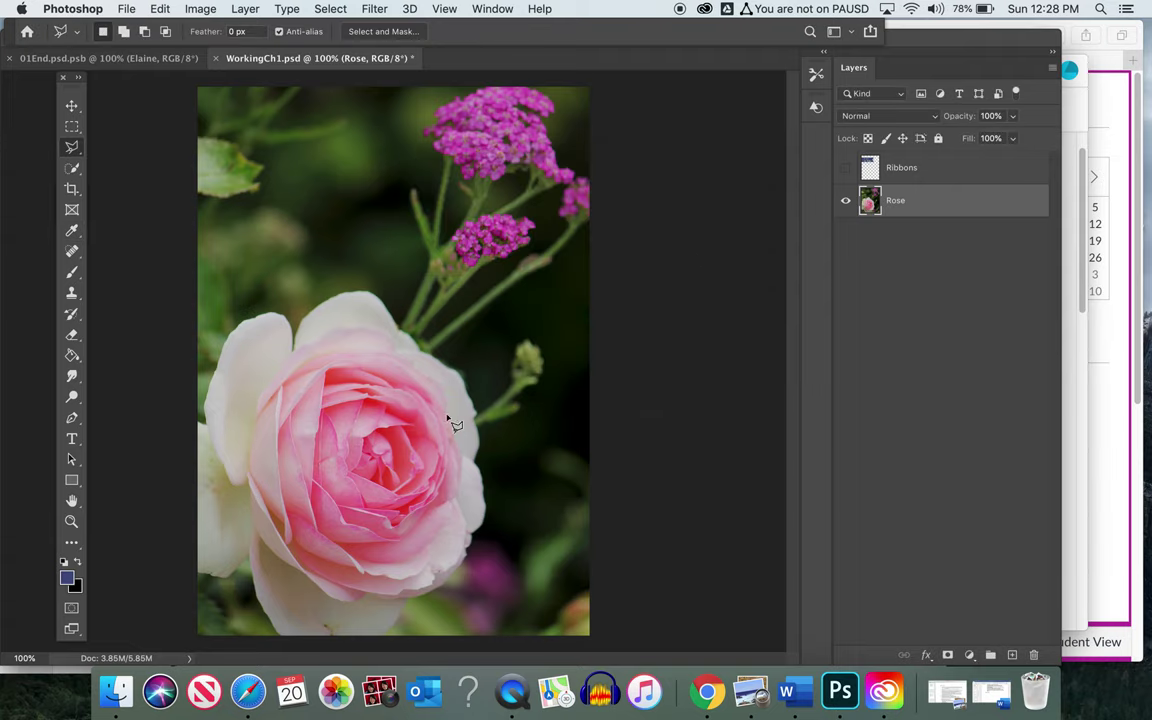
- Show the Ribbons layer over the rose and choose the Rectangular Marquee tool
{"action": "left_click", "coordinate": [846, 169]}
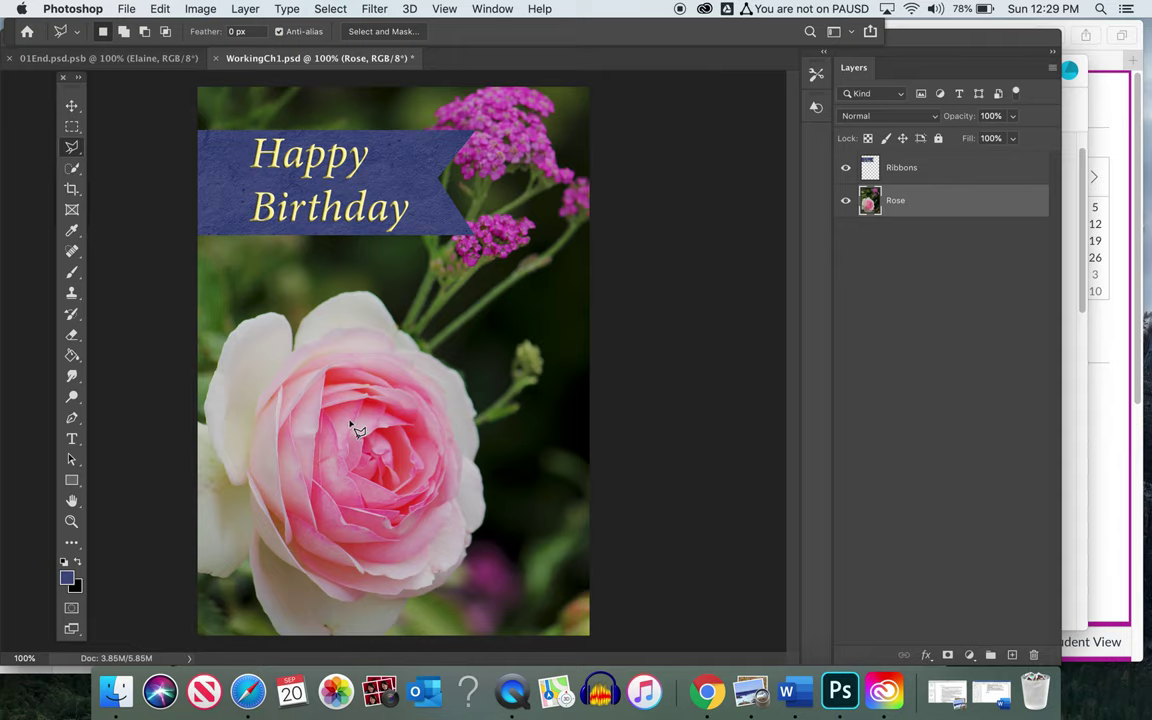
{"action": "left_click", "coordinate": [72, 128]}
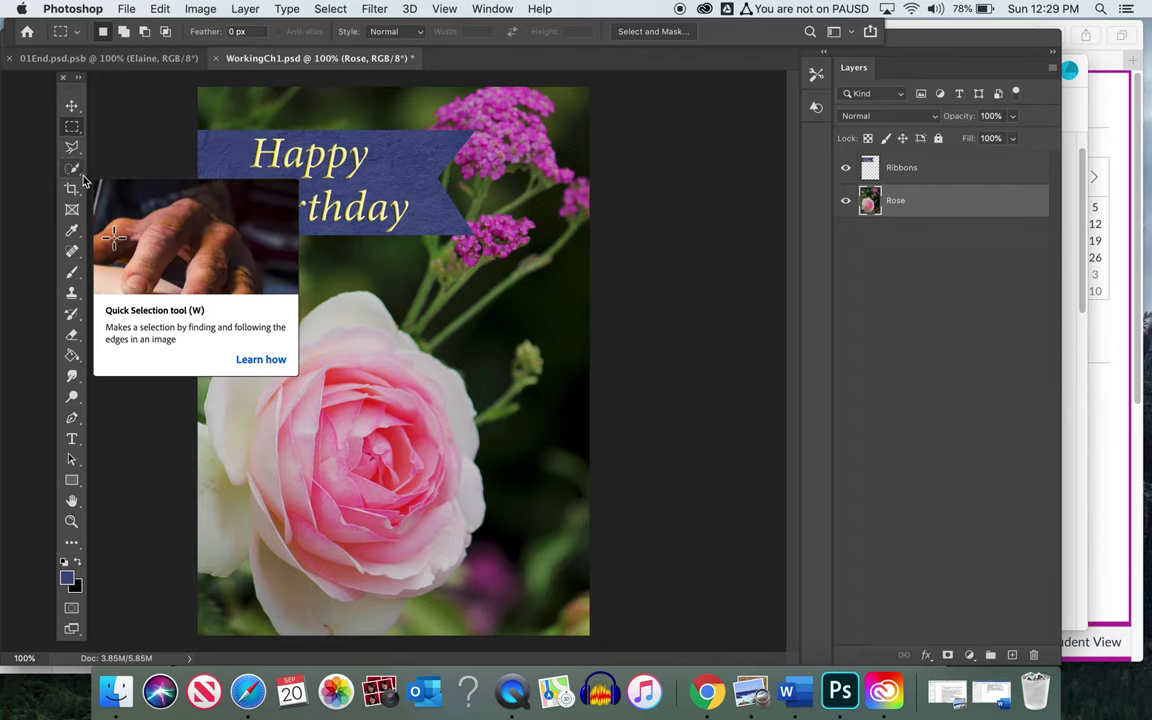
{"action": "left_click", "coordinate": [81, 131]}
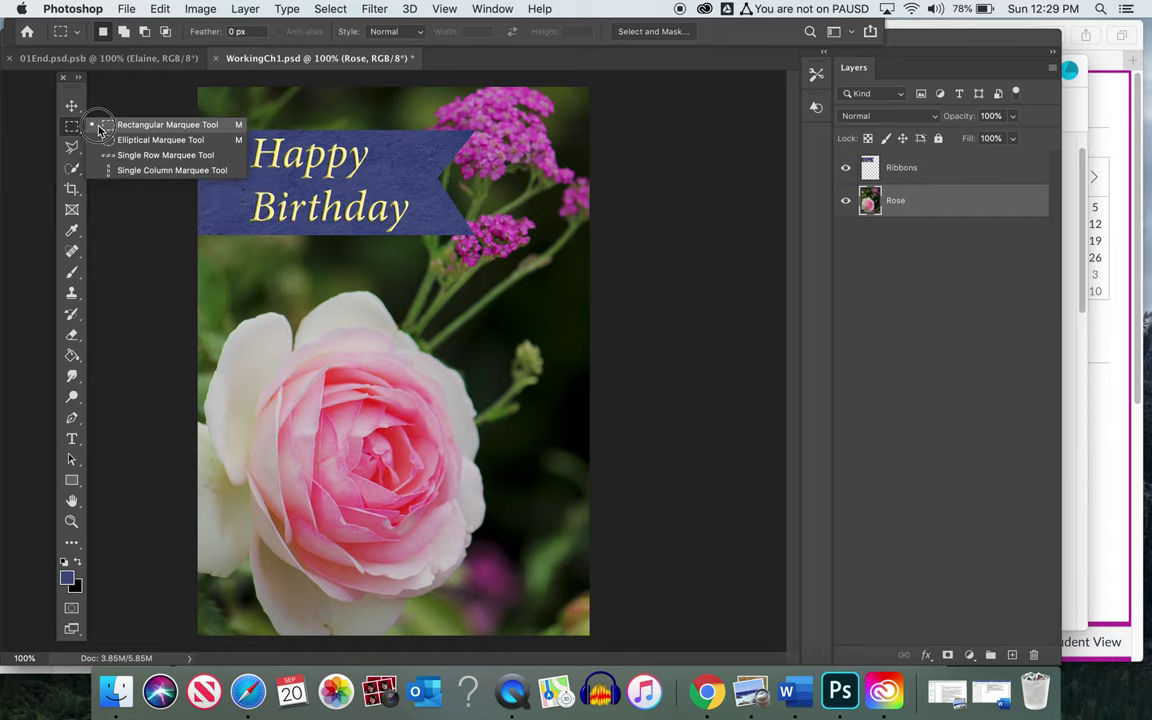
{"action": "left_click", "coordinate": [115, 124]}
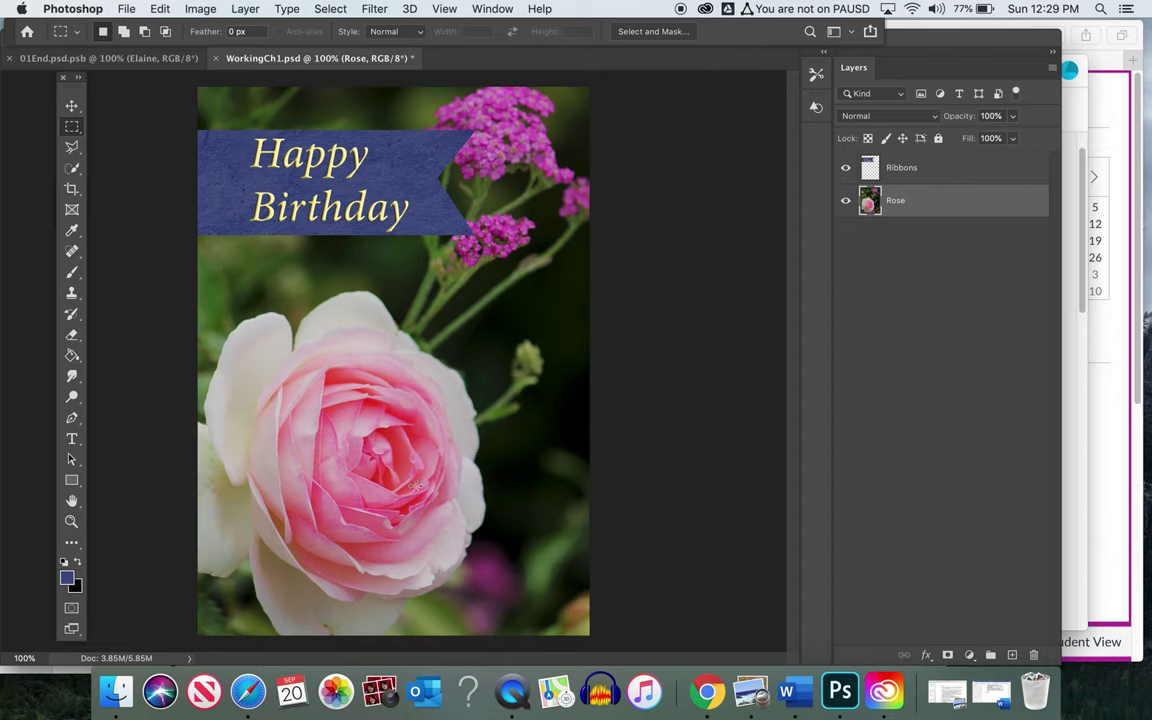
{"action": "left_click", "coordinate": [413, 481]}
{"action": "left_click_drag", "start_coordinate": [413, 481], "coordinate": [588, 579]}
{"action": "left_click", "coordinate": [248, 8]}
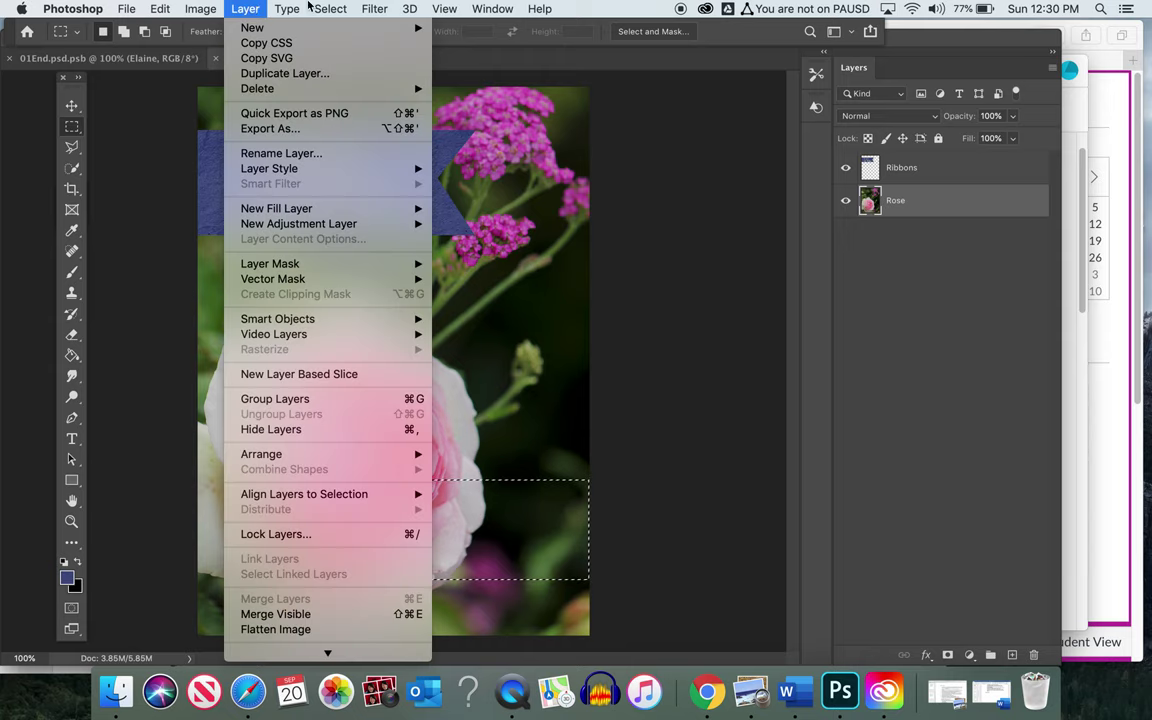
{"action": "mouse_move", "coordinate": [331, 8]}
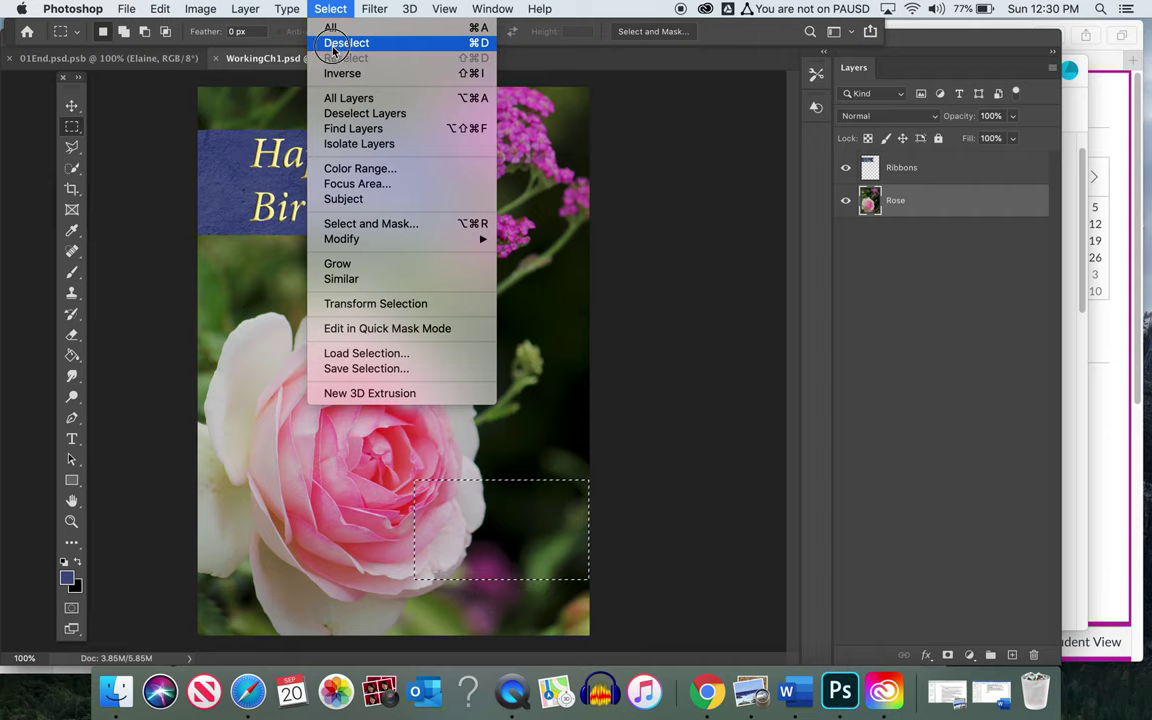
{"action": "left_click", "coordinate": [340, 43]}
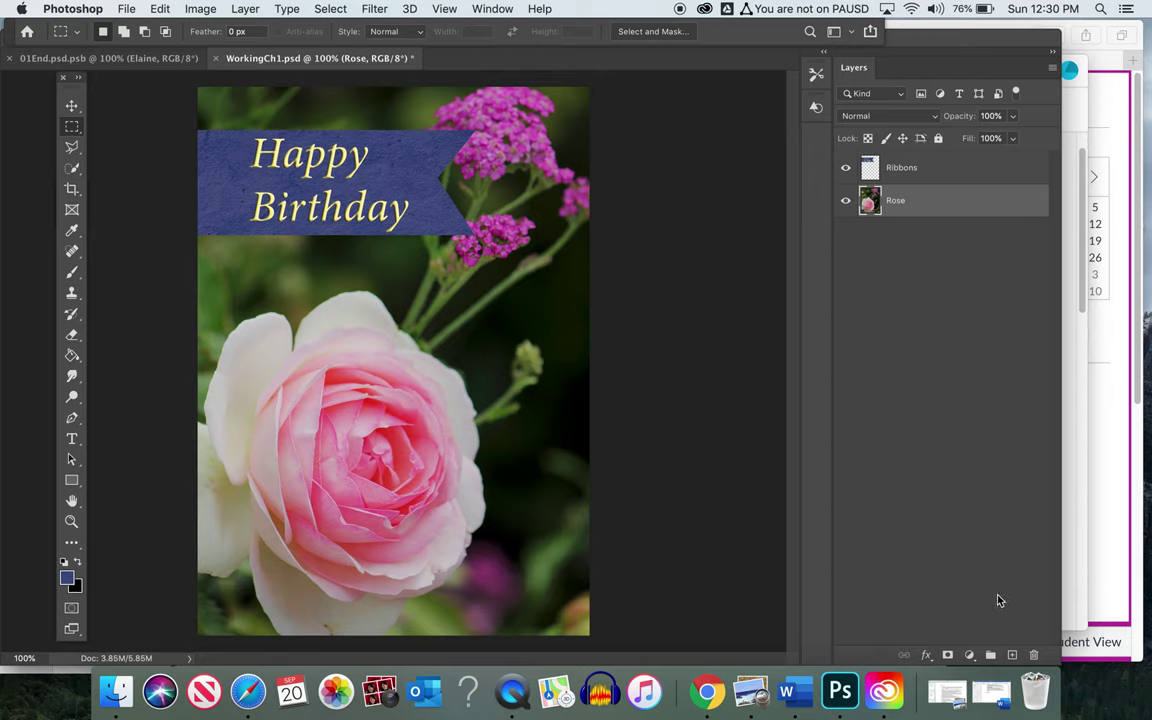
- Add a new layer above Rose and rename it Banner
{"action": "left_click", "coordinate": [1013, 655]}
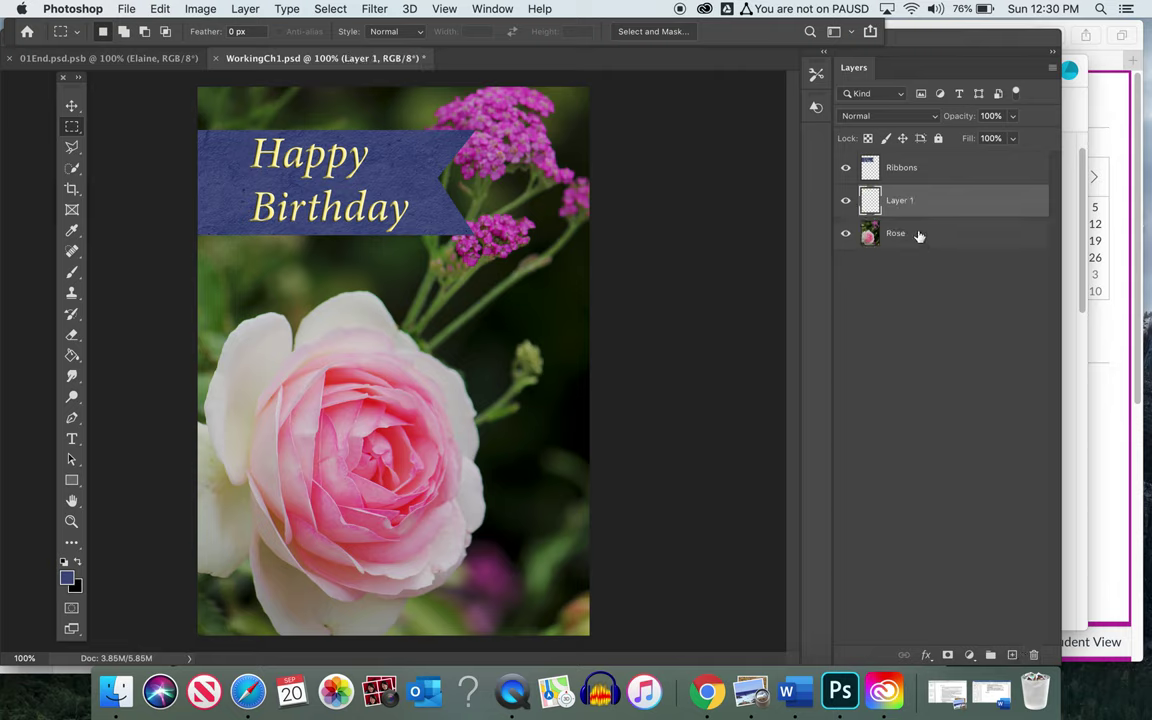
{"action": "double_click", "coordinate": [900, 202]}
{"action": "type", "text": "Banner"}
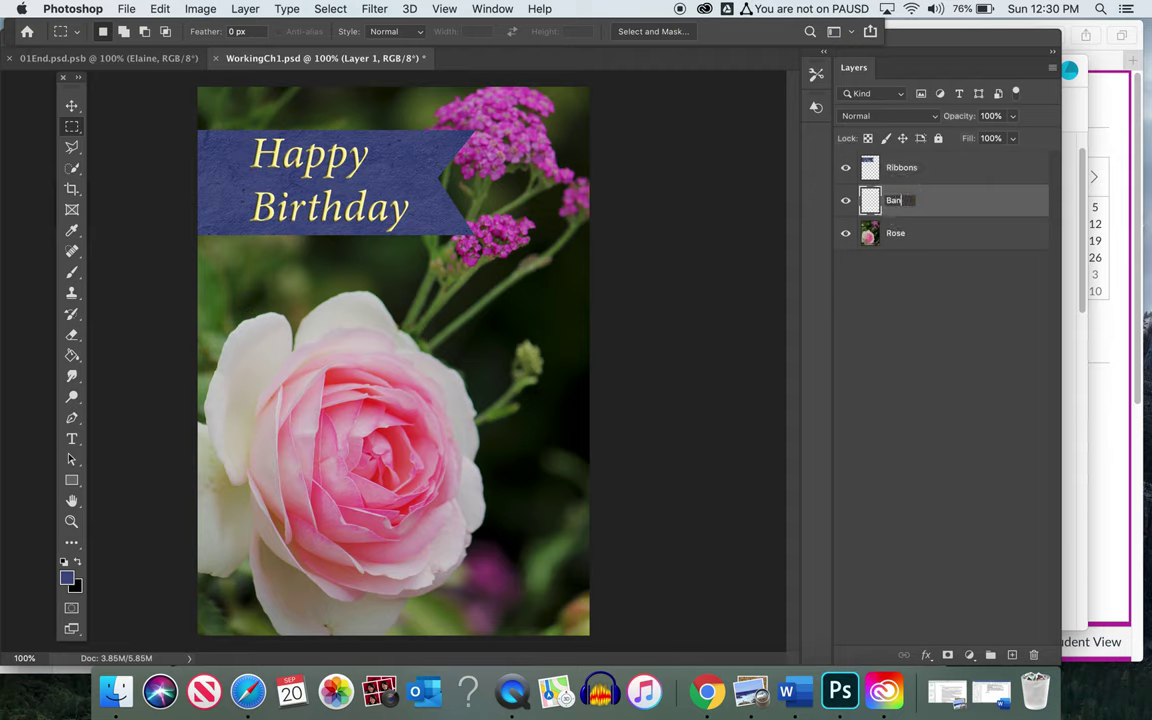
{"action": "left_click", "coordinate": [938, 201]}
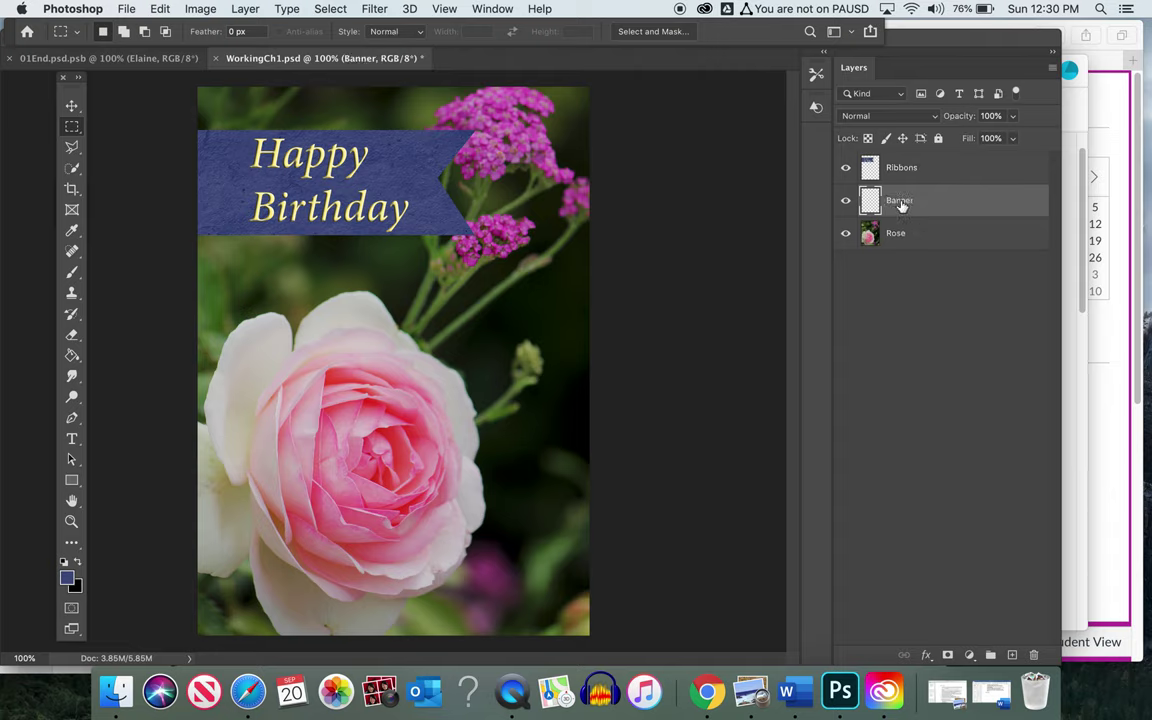
- Draw a rectangular marquee in the photo's lower right
{"action": "left_click", "coordinate": [71, 128]}
{"action": "left_click_drag", "start_coordinate": [405, 478], "coordinate": [585, 573]}
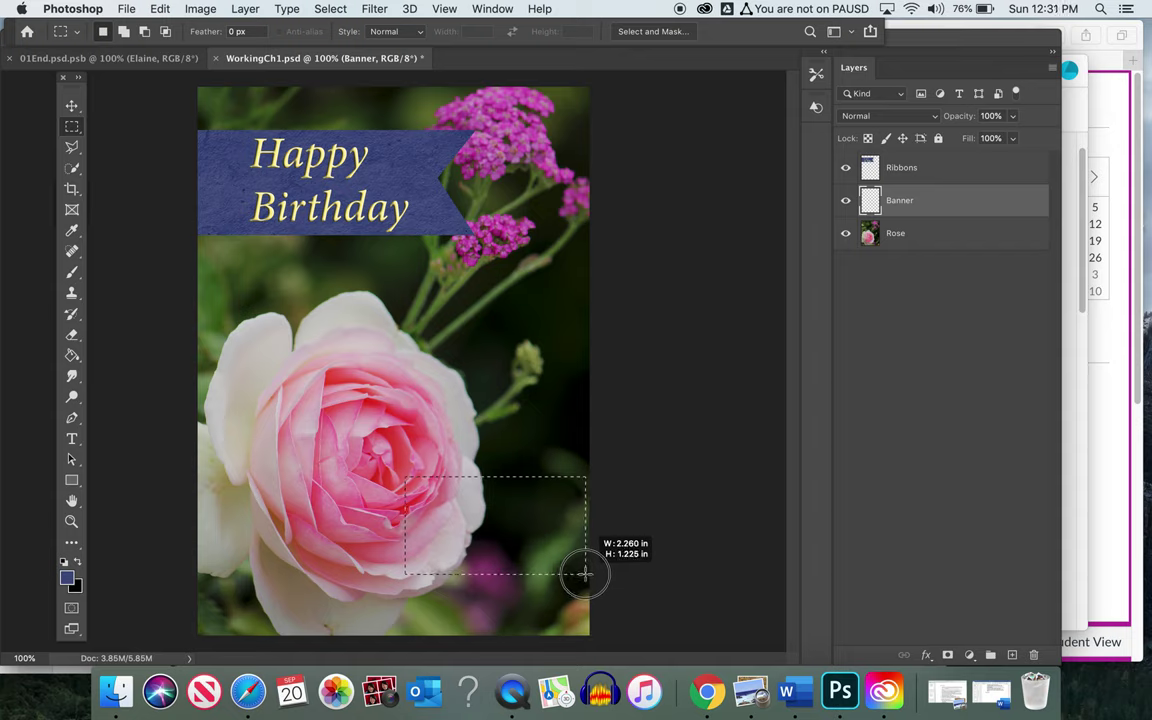
{"action": "left_click_drag", "start_coordinate": [585, 573], "coordinate": [585, 574]}
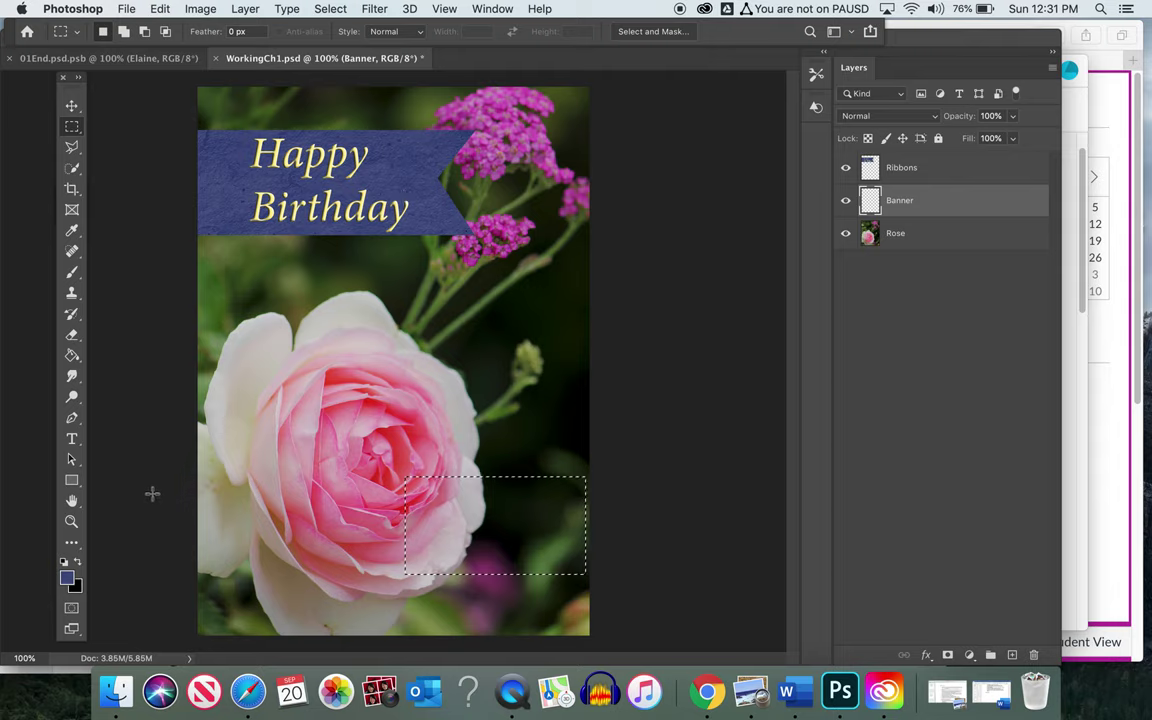
- Set the foreground colour to the blue sampled from the Happy Birthday ribbon
{"action": "left_click", "coordinate": [68, 580]}
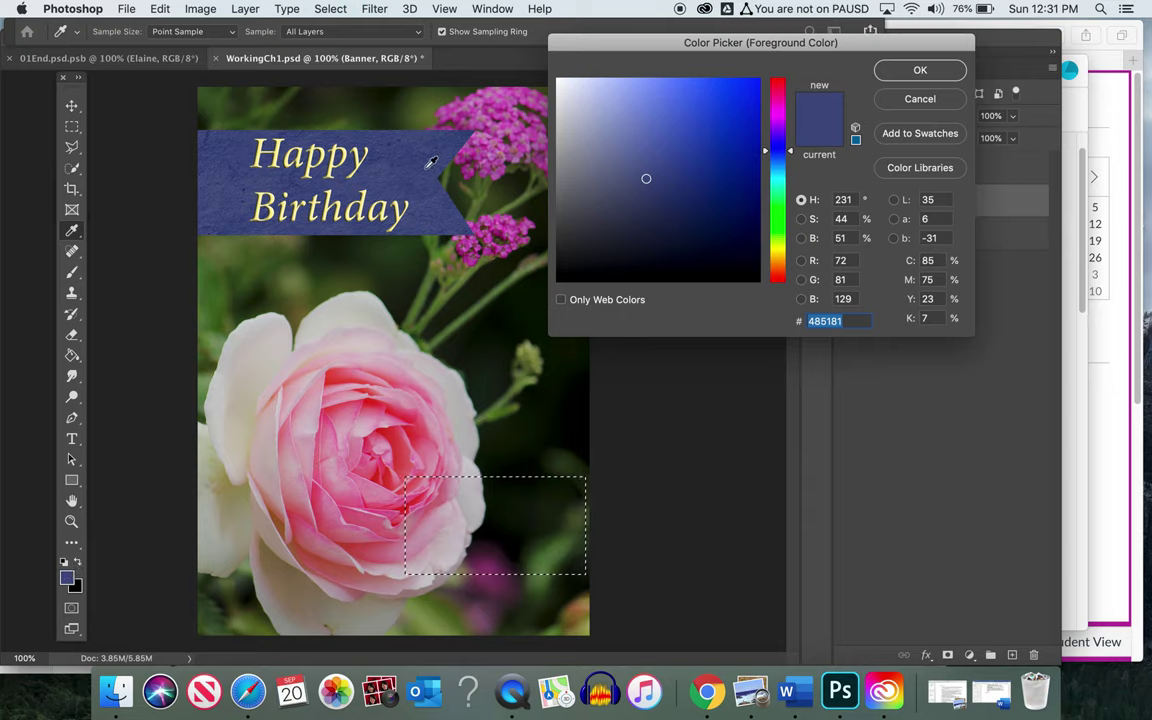
{"action": "left_click", "coordinate": [372, 147]}
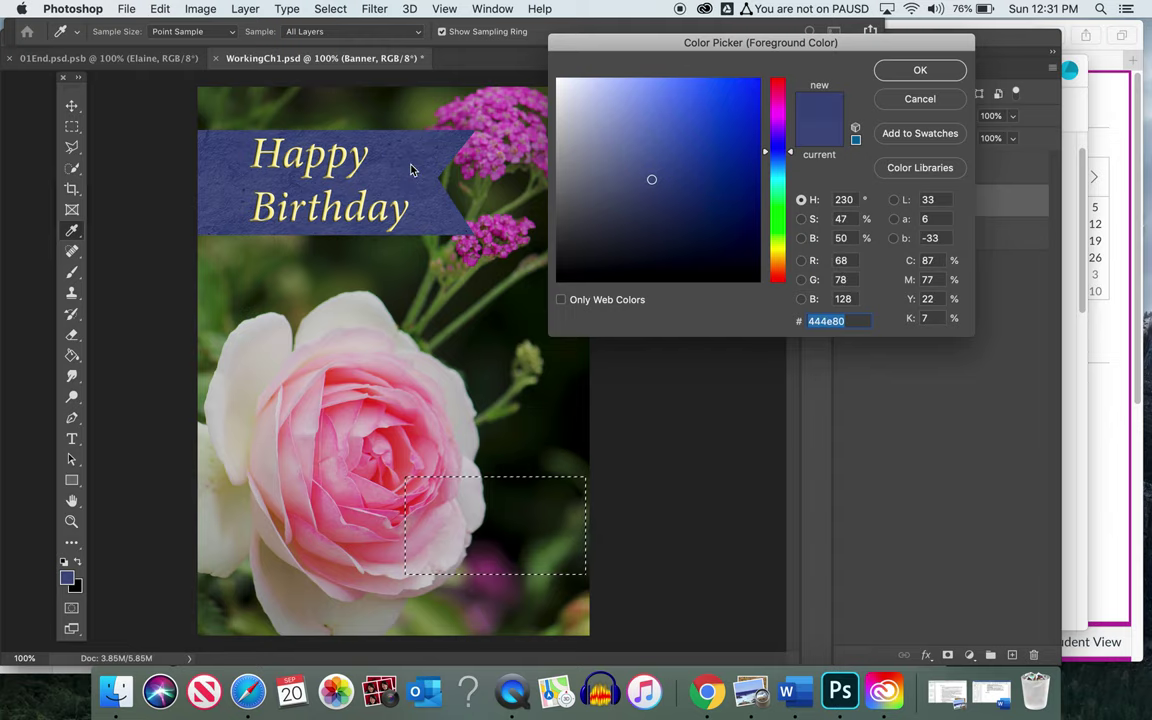
{"action": "left_click", "coordinate": [920, 70]}
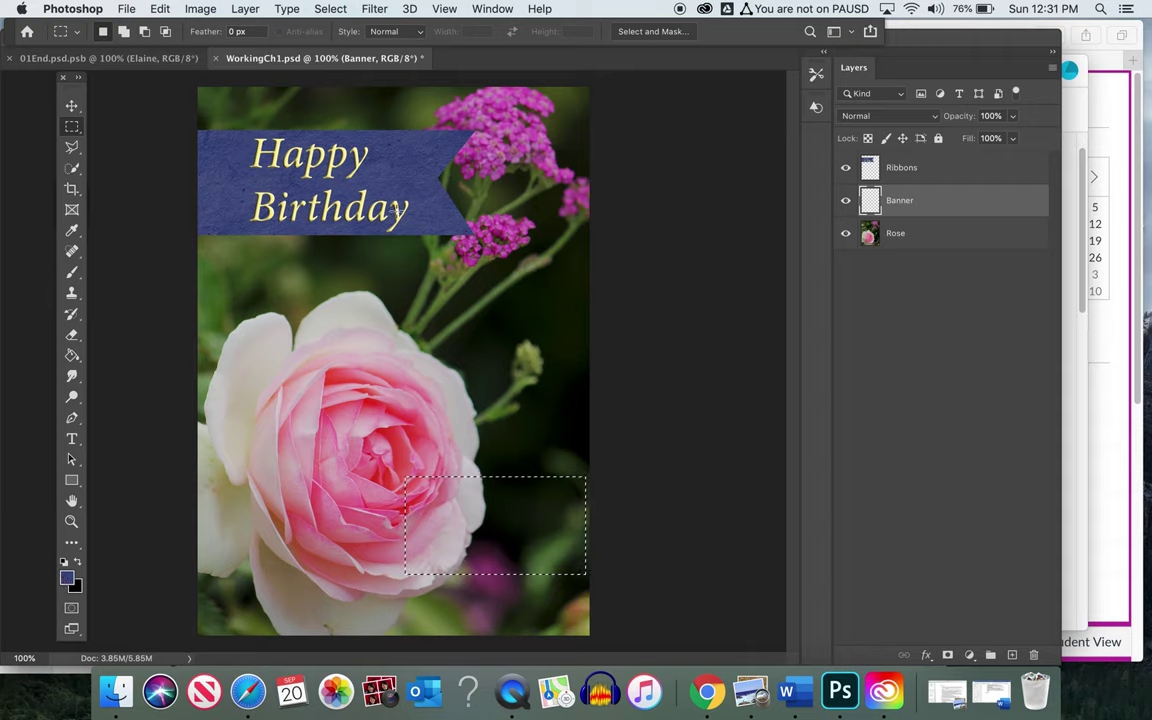
- Paint the selected rectangle blue with a 0% hardness brush below 111 px
{"action": "left_click", "coordinate": [75, 278]}
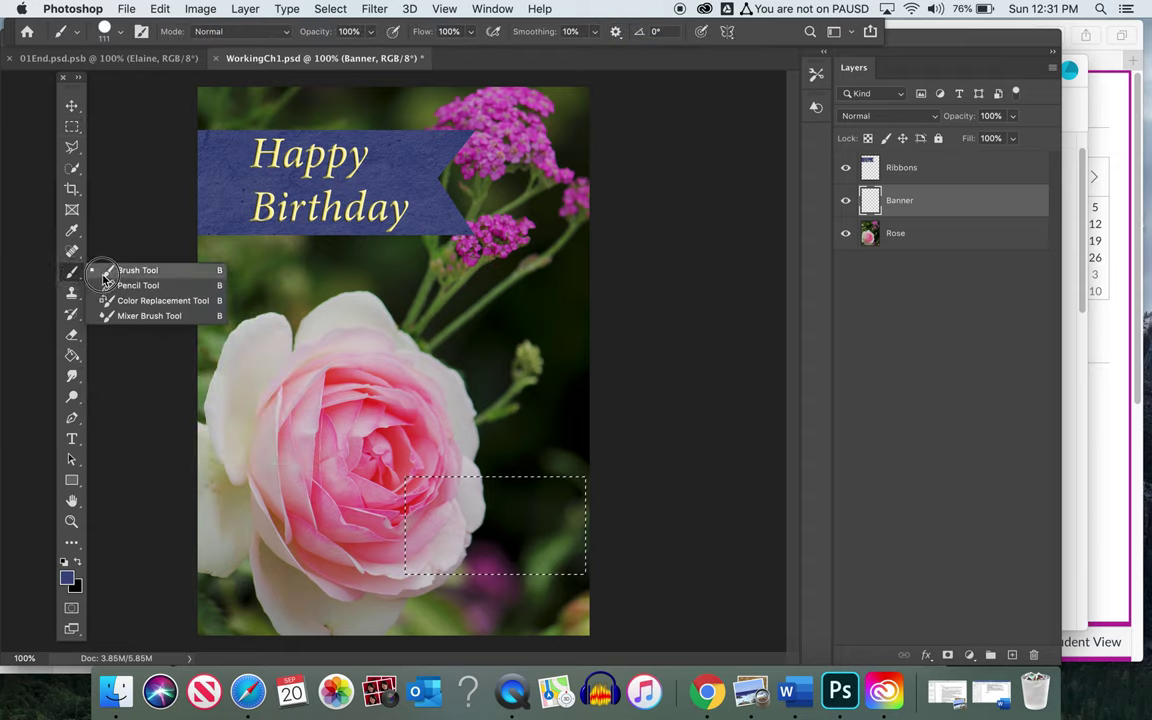
{"action": "left_click", "coordinate": [130, 270]}
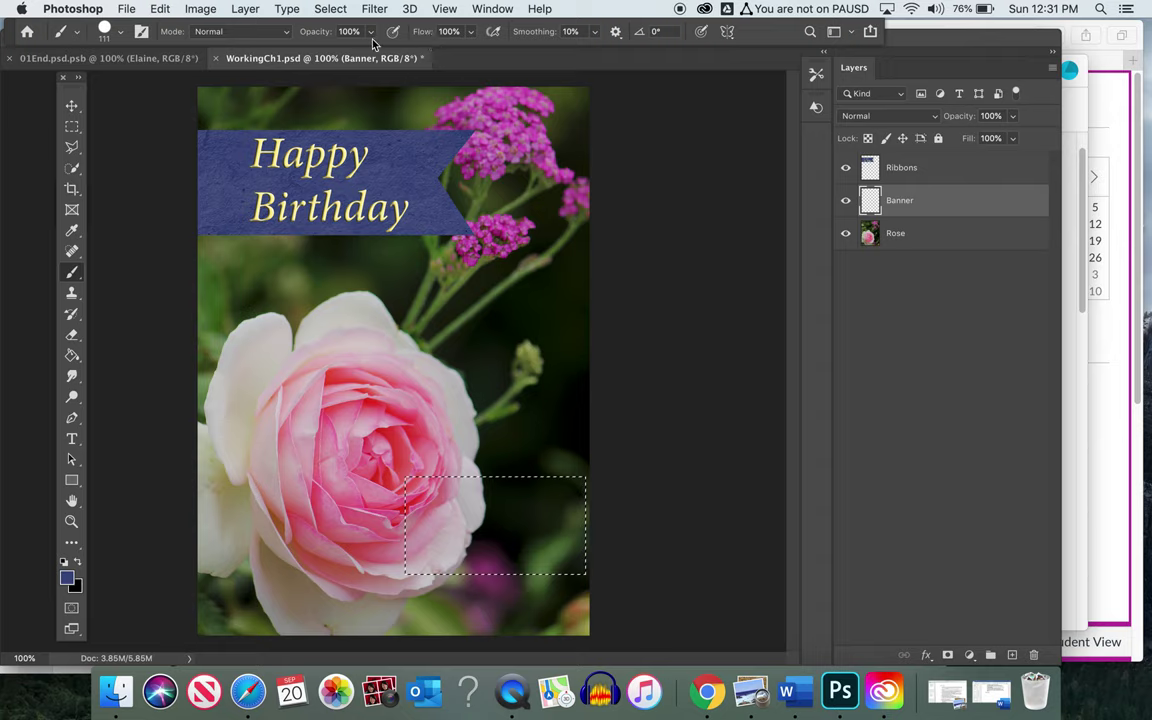
{"action": "left_click", "coordinate": [106, 34]}
{"action": "left_click_drag", "start_coordinate": [110, 116], "coordinate": [96, 118]}
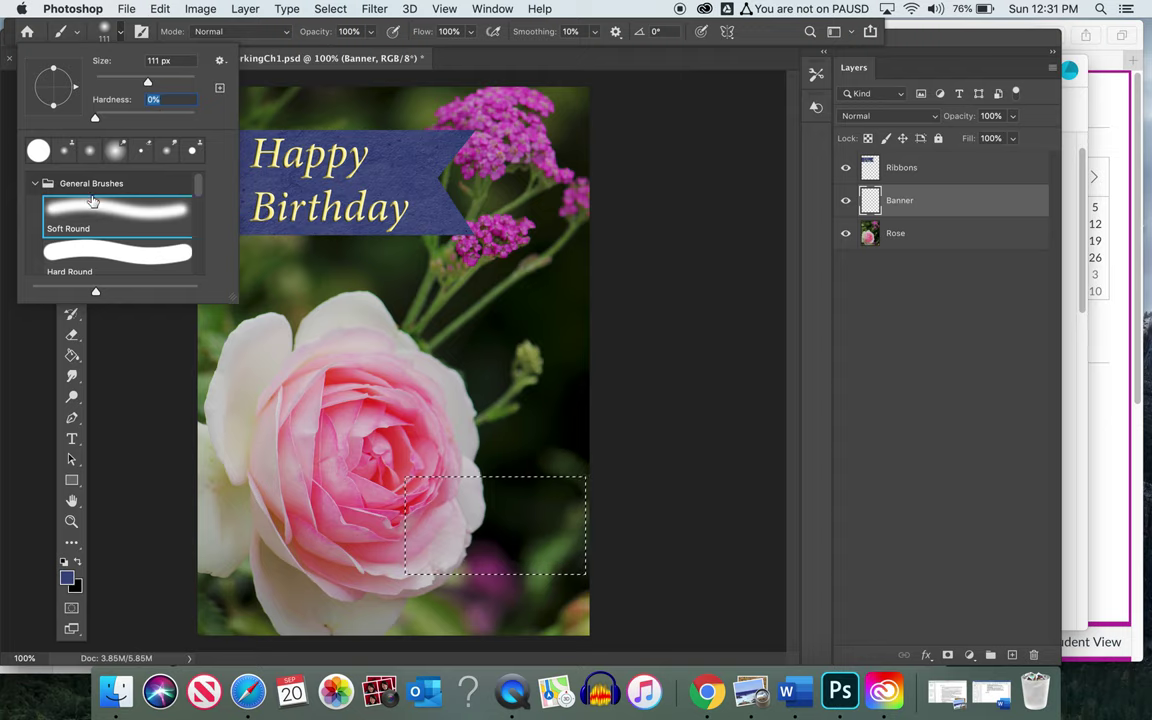
{"action": "left_click_drag", "start_coordinate": [148, 84], "coordinate": [144, 85]}
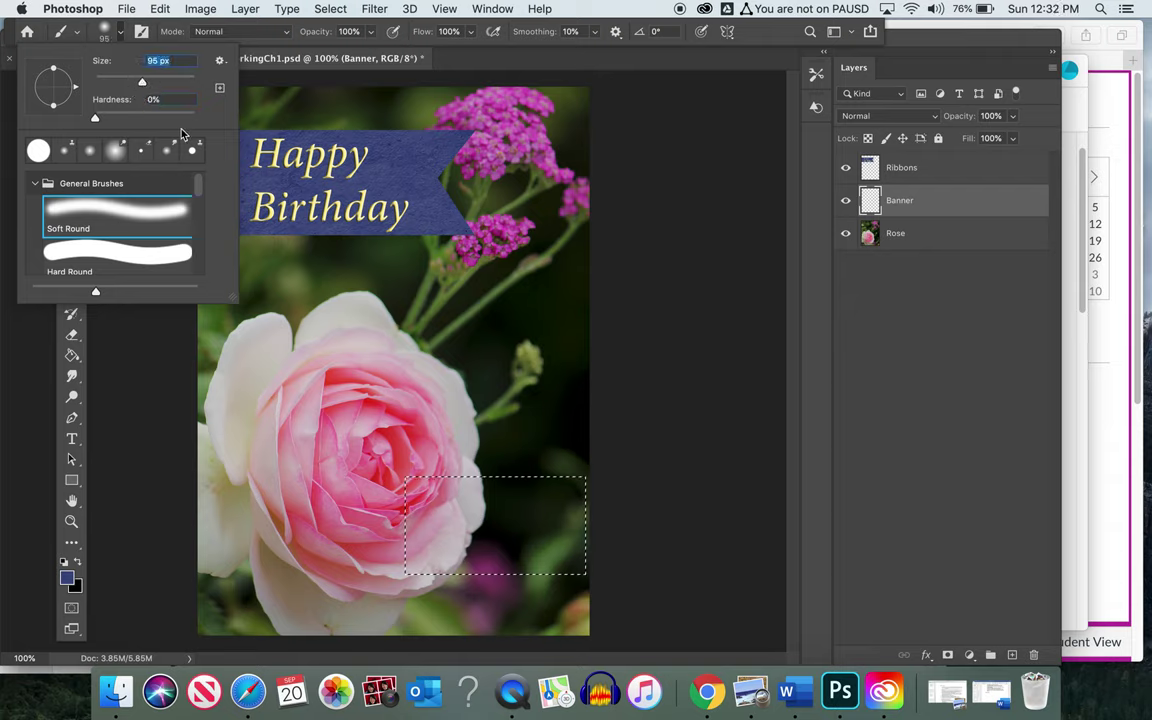
{"action": "left_click", "coordinate": [463, 514]}
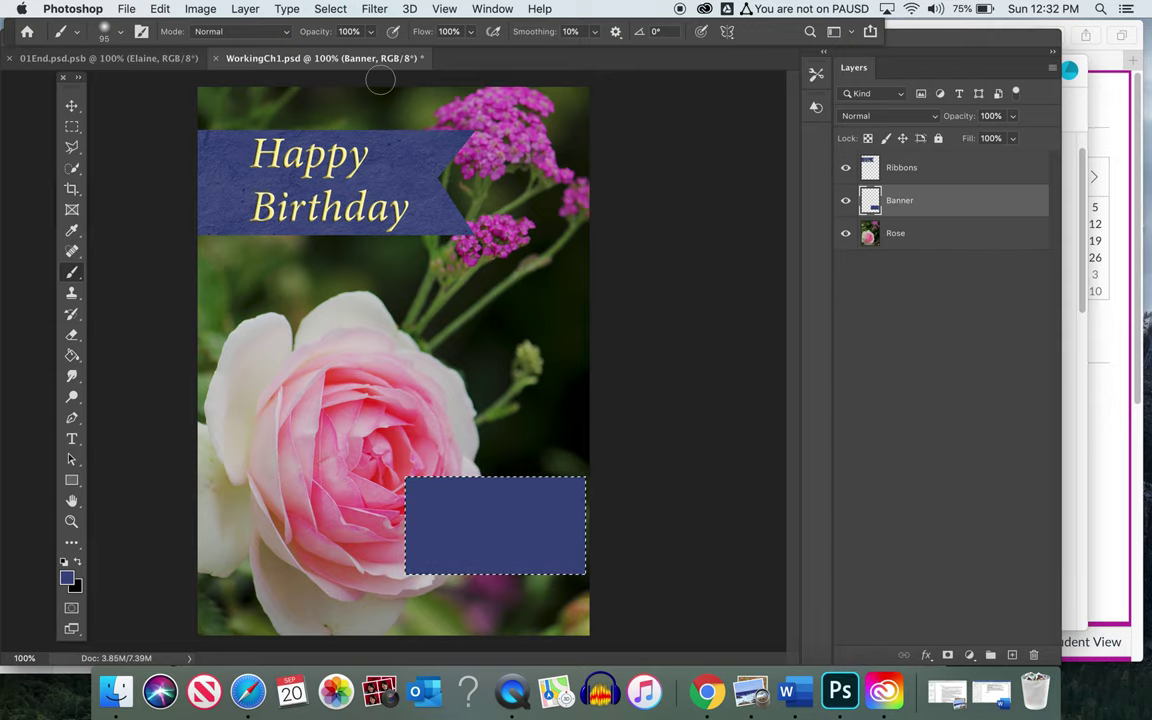
- Deselect the blue rectangle and choose the Polygonal Lasso Tool
{"action": "left_click", "coordinate": [333, 9]}
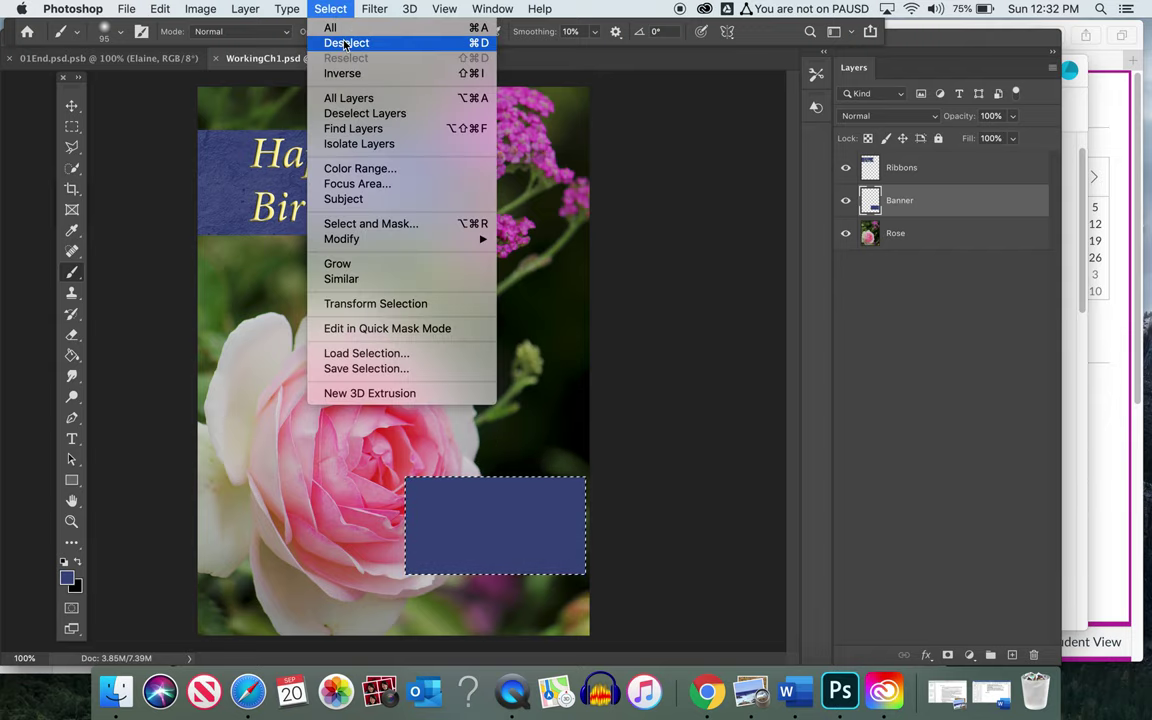
{"action": "left_click", "coordinate": [345, 44]}
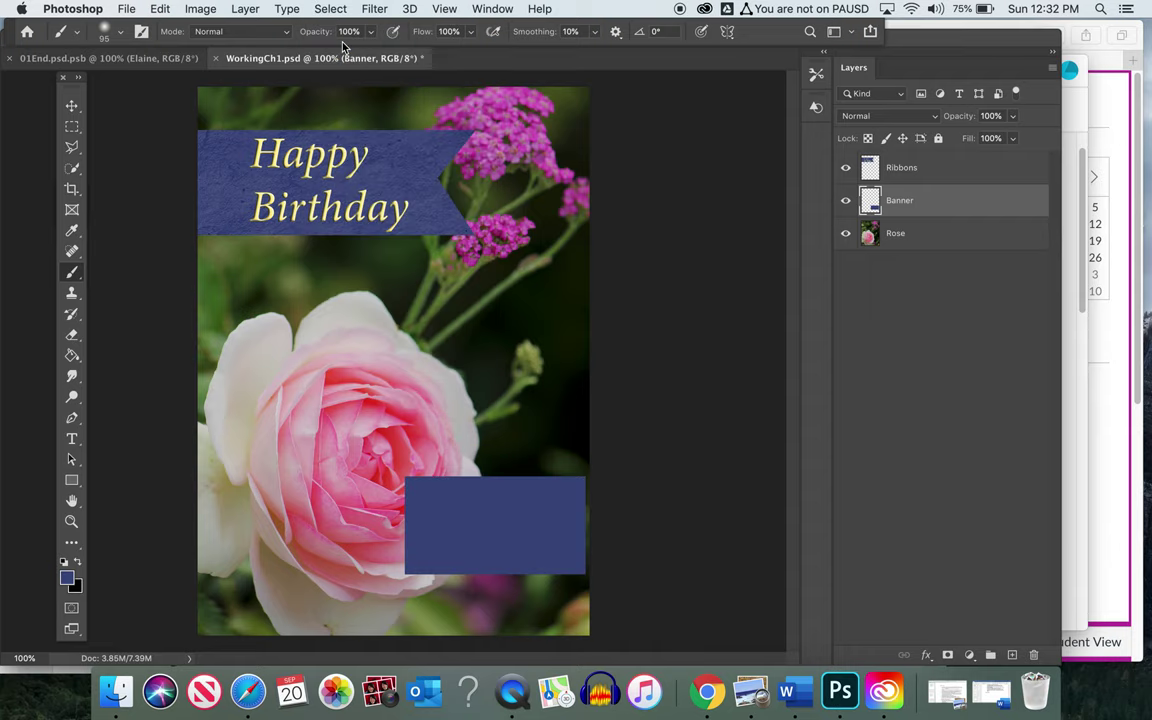
{"action": "left_click", "coordinate": [71, 148]}
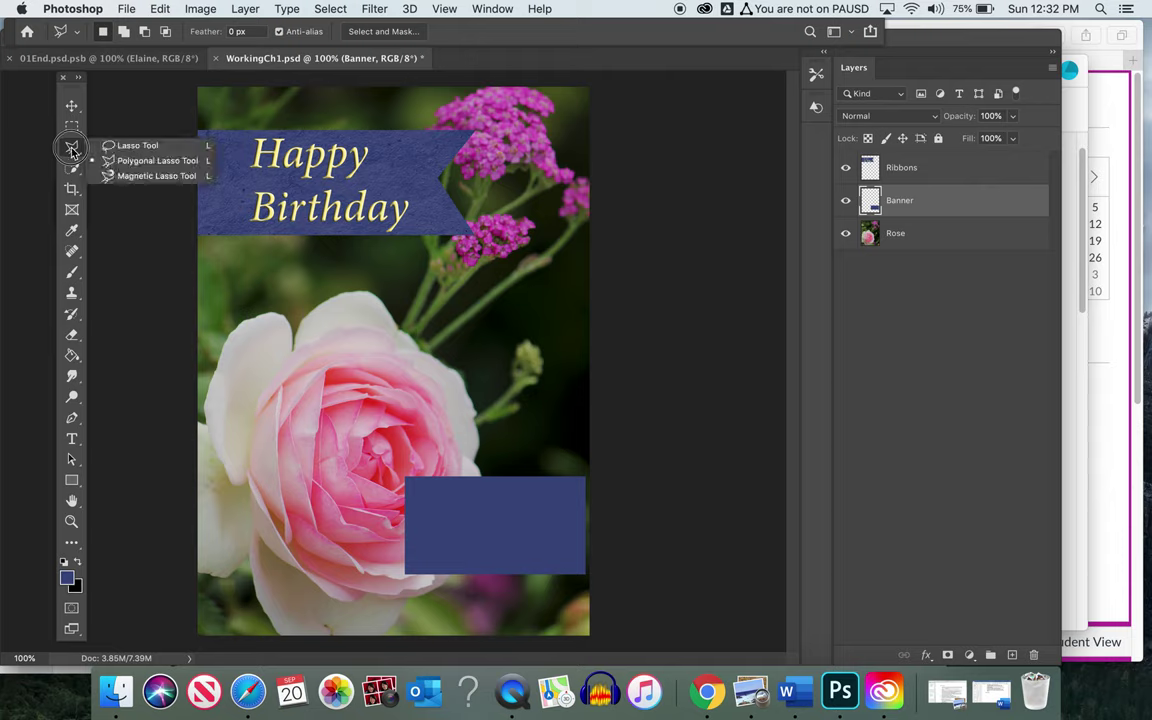
{"action": "left_click", "coordinate": [128, 162]}
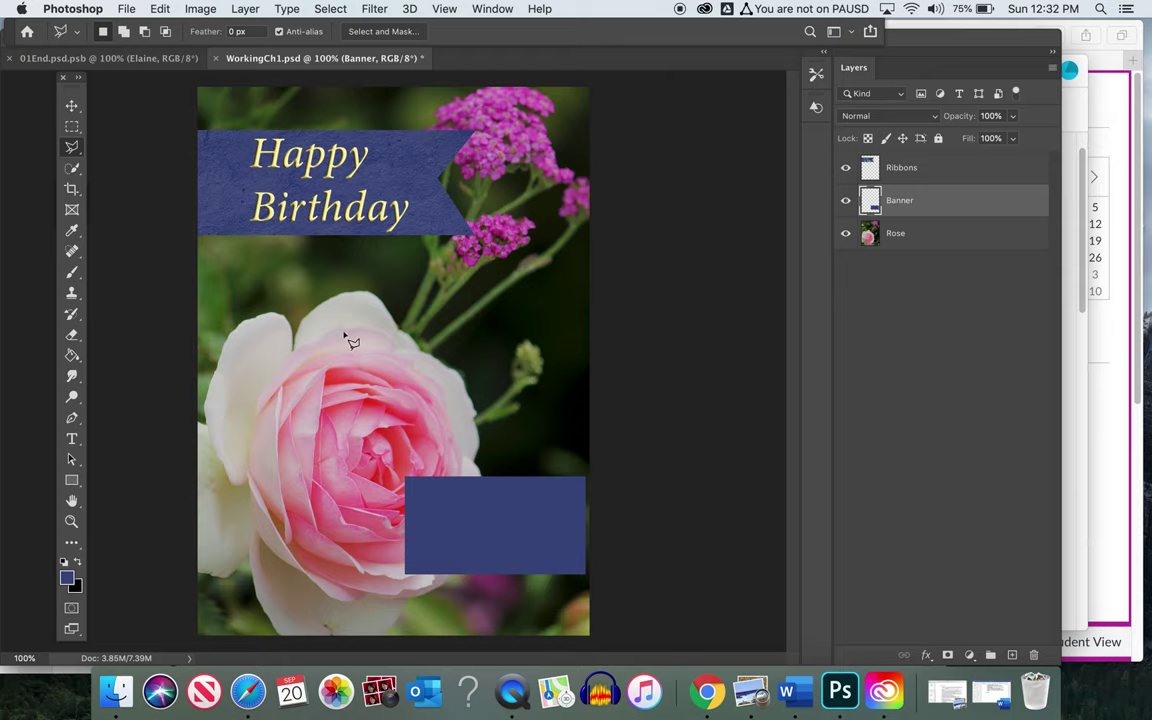
- Outline a straight-edged selection from the rectangle's top-left corner to the photo's left edge
{"action": "left_click", "coordinate": [408, 483]}
{"action": "left_click", "coordinate": [420, 490]}
{"action": "left_click", "coordinate": [453, 500]}
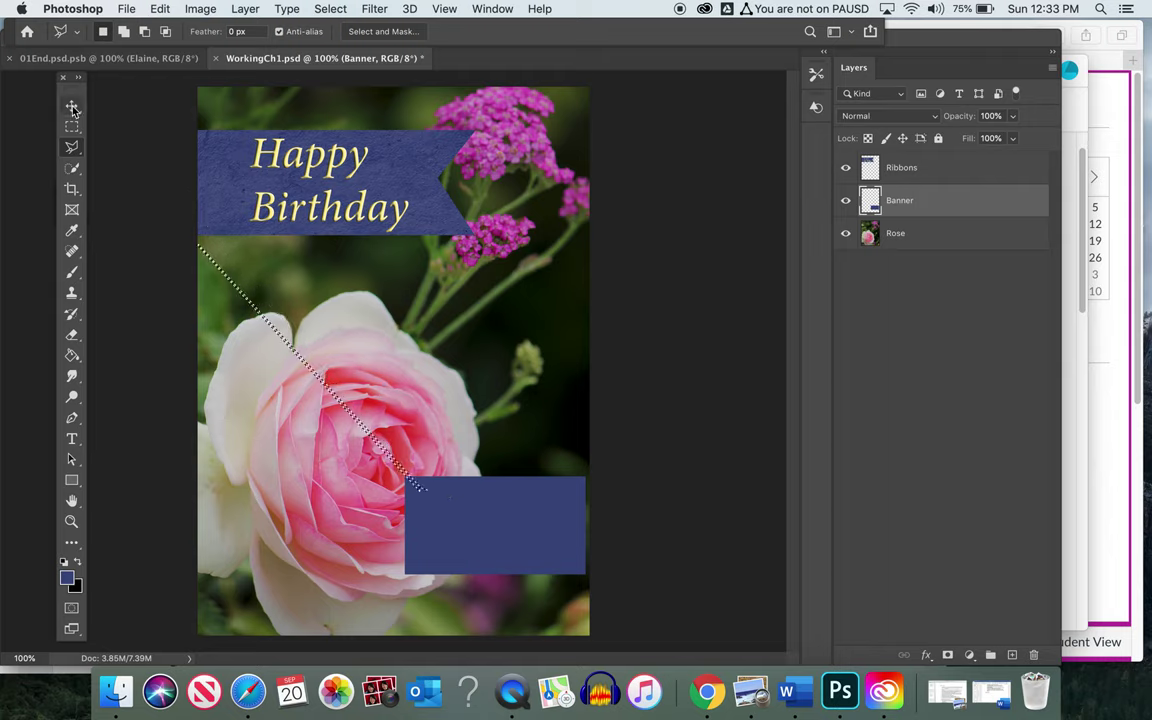
{"action": "double_click", "coordinate": [80, 112]}
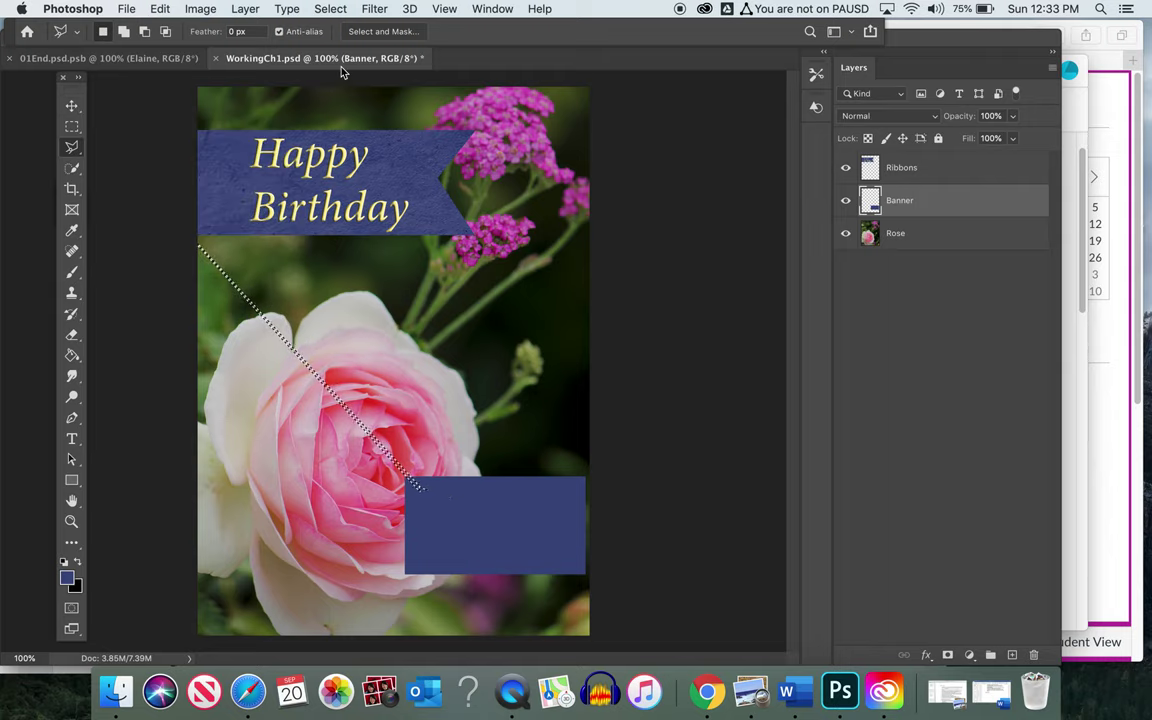
{"action": "left_click", "coordinate": [490, 9]}
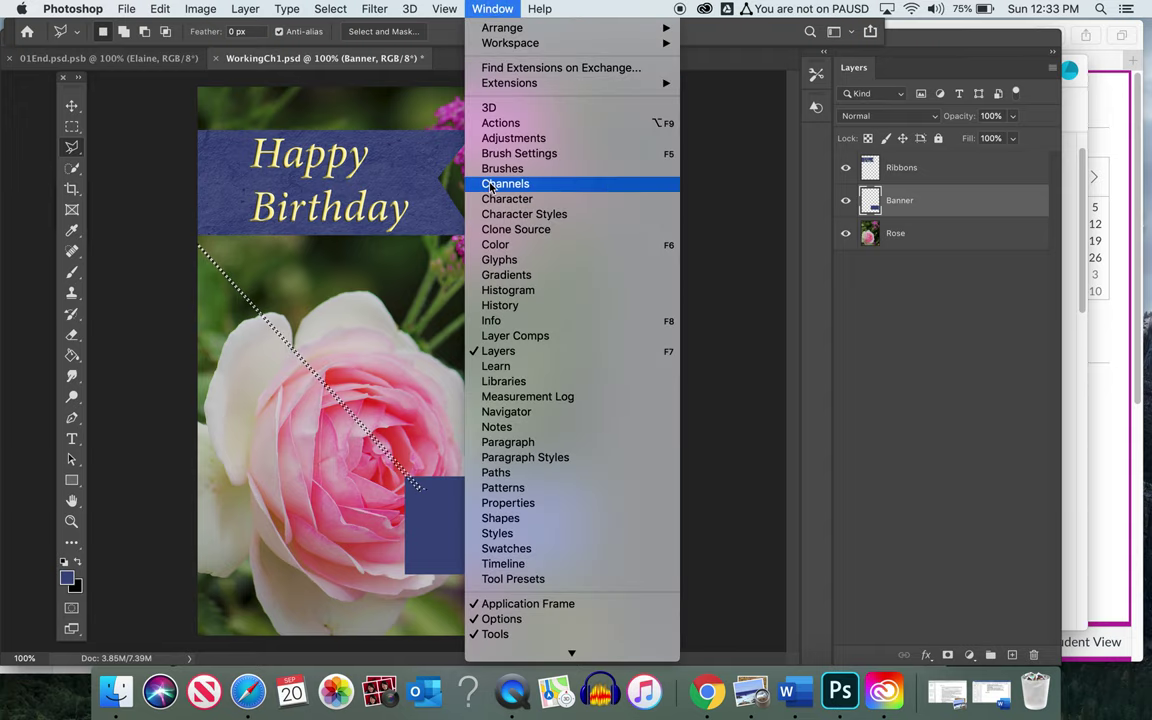
- Float the History panel and revert to the Deselect state, removing the diagonal selection
{"action": "left_click", "coordinate": [500, 305]}
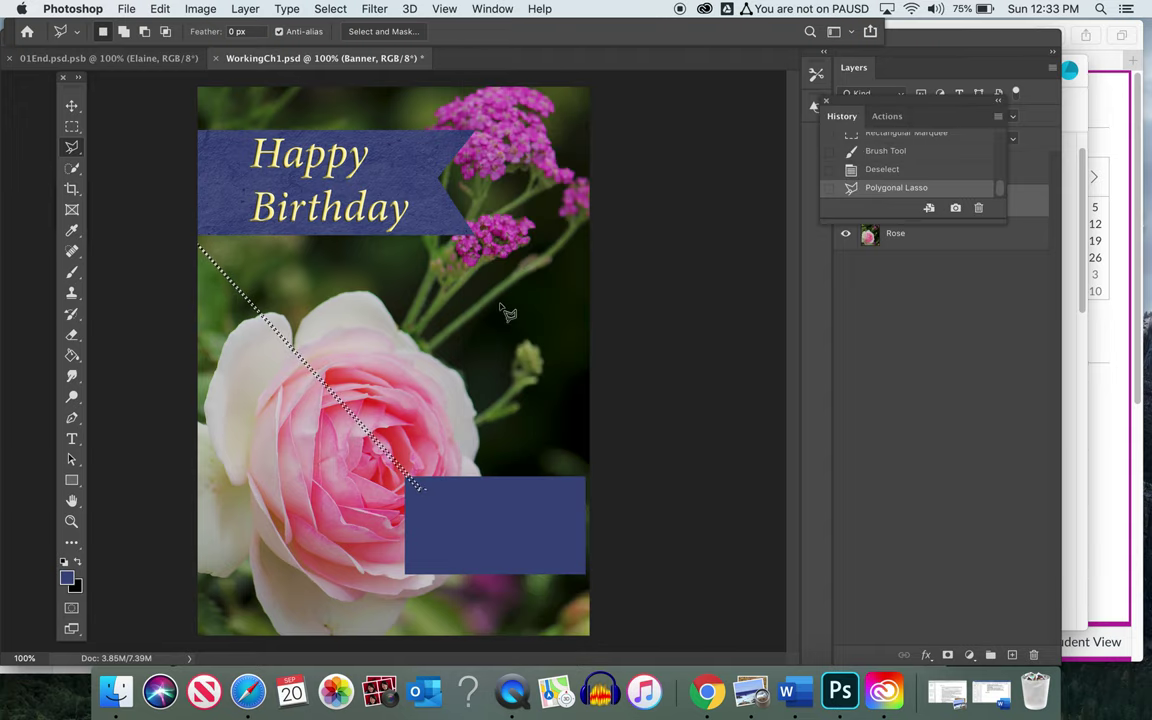
{"action": "left_click_drag", "start_coordinate": [862, 107], "coordinate": [588, 166]}
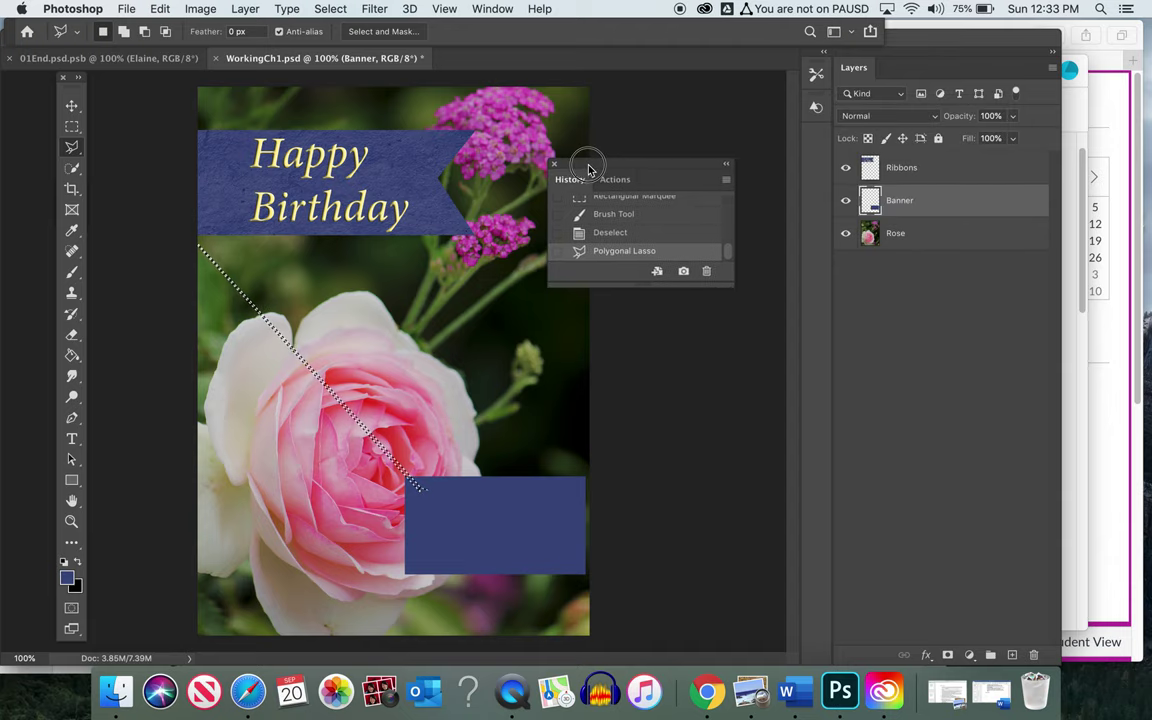
{"action": "left_click", "coordinate": [624, 233]}
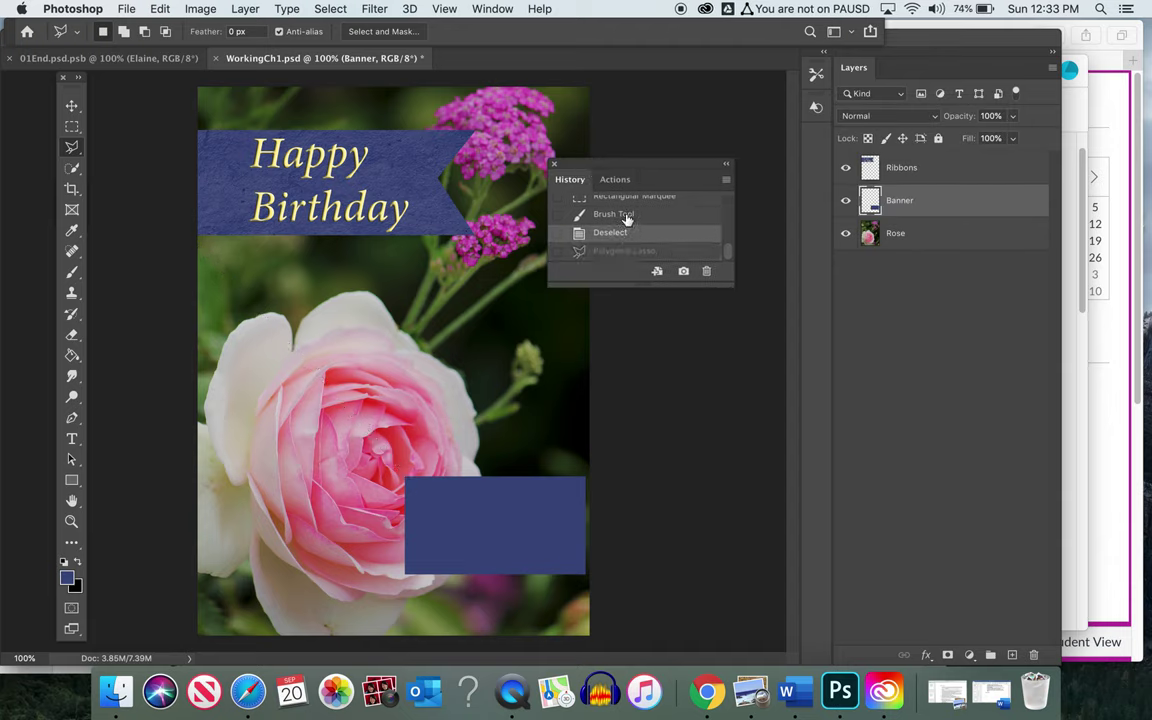
{"action": "left_click", "coordinate": [626, 216]}
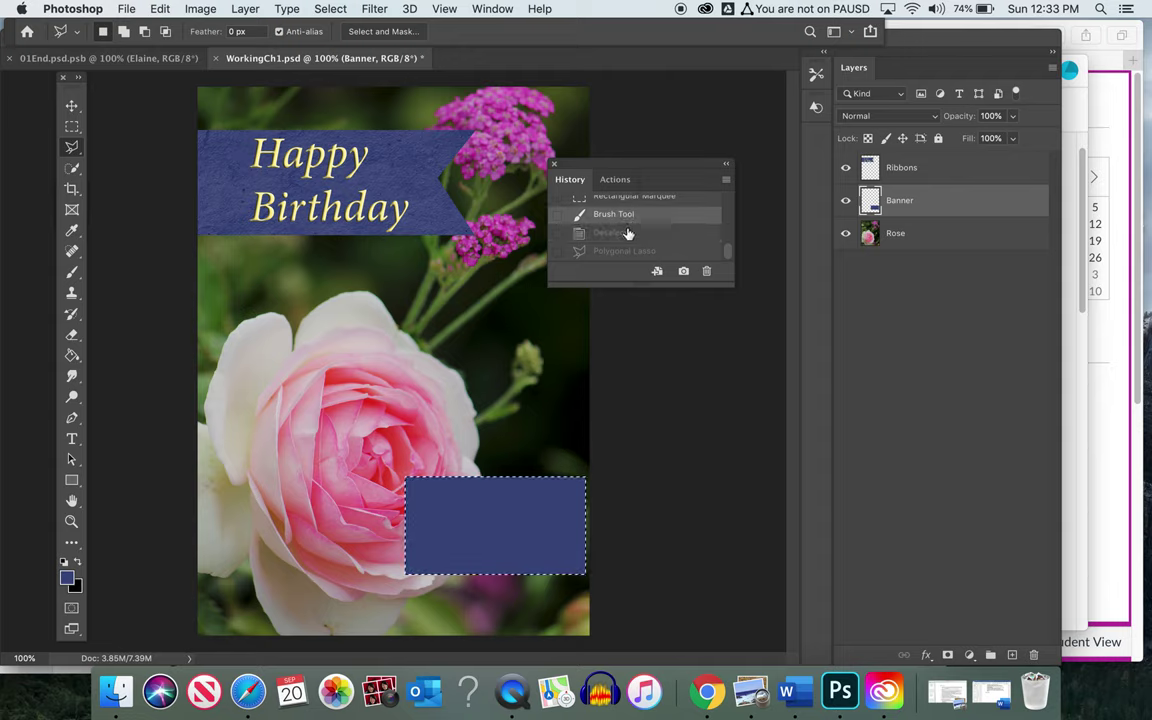
{"action": "left_click", "coordinate": [628, 233]}
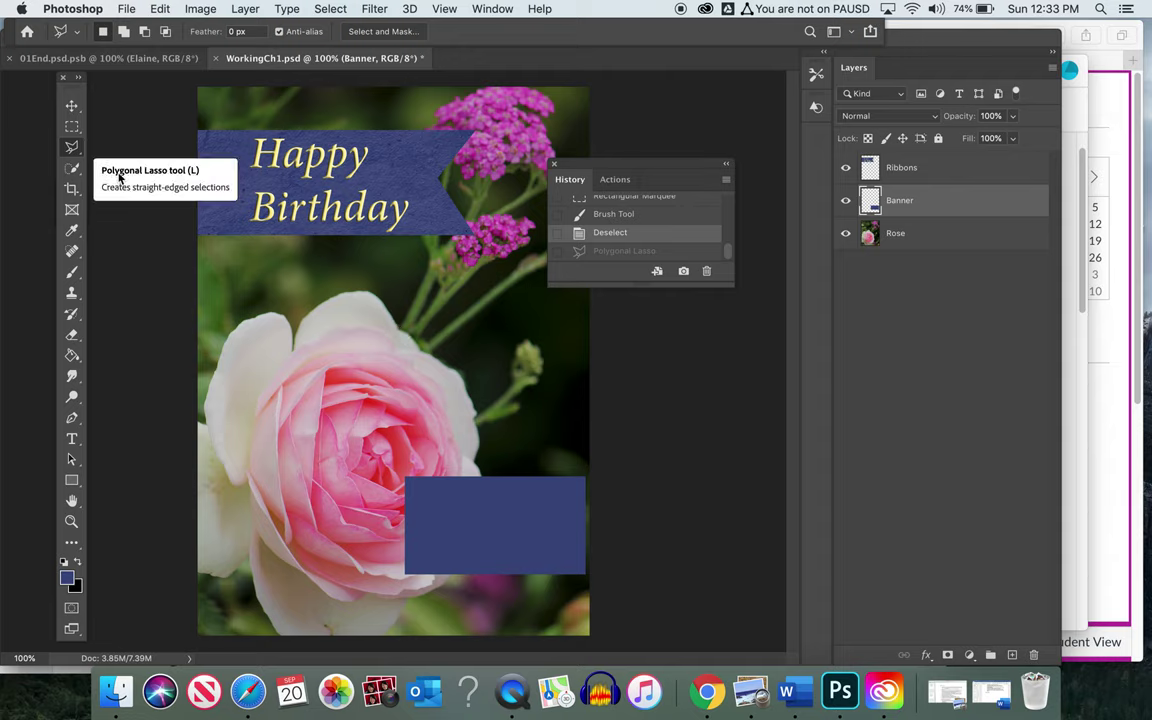
- Begin a new polygonal outline at the blue rectangle's top-left corner
{"action": "left_click", "coordinate": [406, 481]}
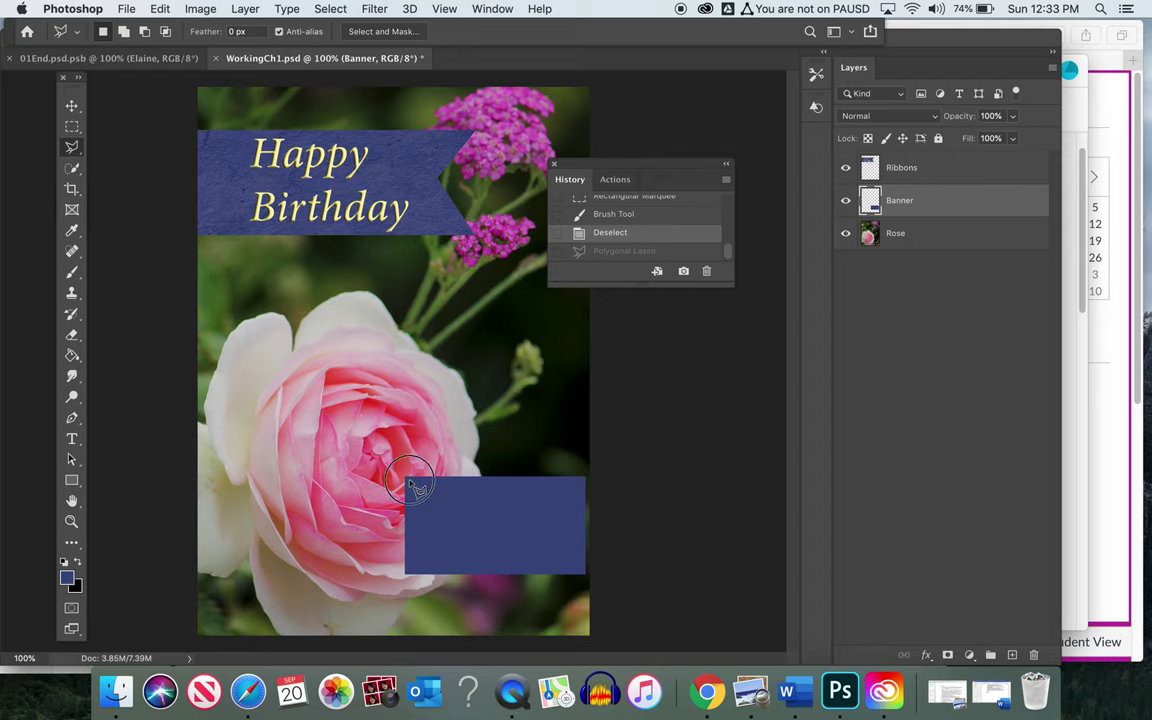
{"action": "left_click", "coordinate": [450, 512]}
{"action": "left_click", "coordinate": [473, 499]}
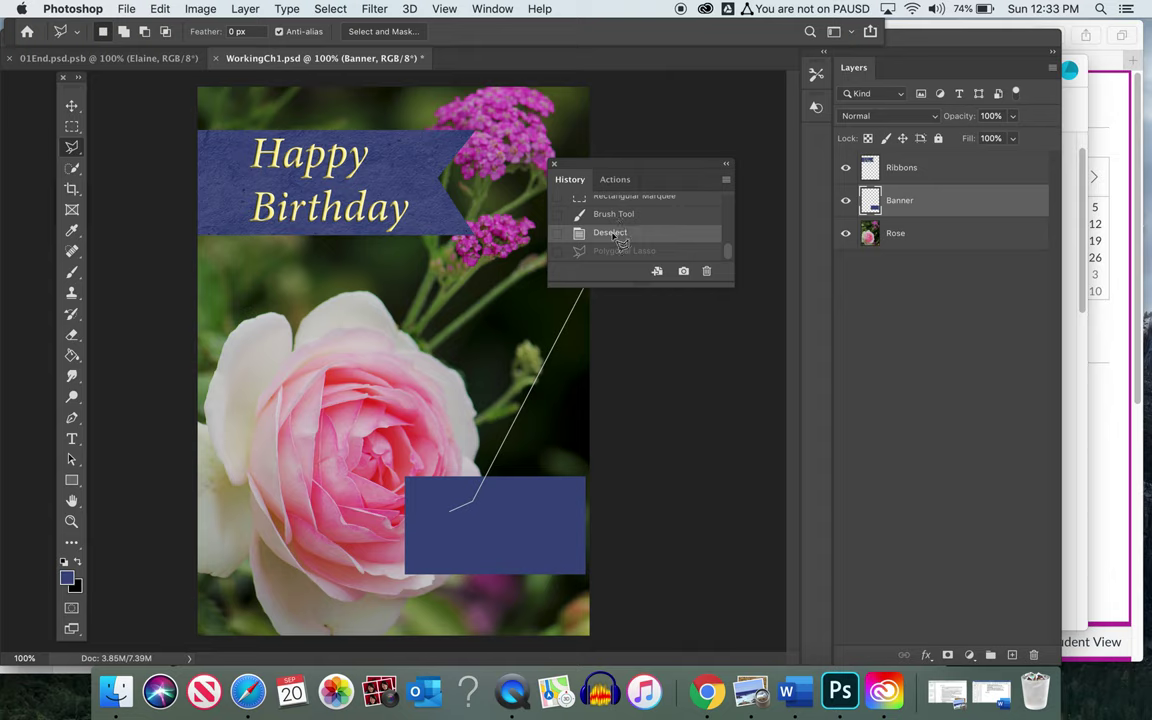
- Revert to the deselected state, outline a triangle at the banner's left end, delete it, and deselect
{"action": "left_click", "coordinate": [620, 240]}
{"action": "left_click", "coordinate": [620, 232]}
{"action": "left_click", "coordinate": [419, 489]}
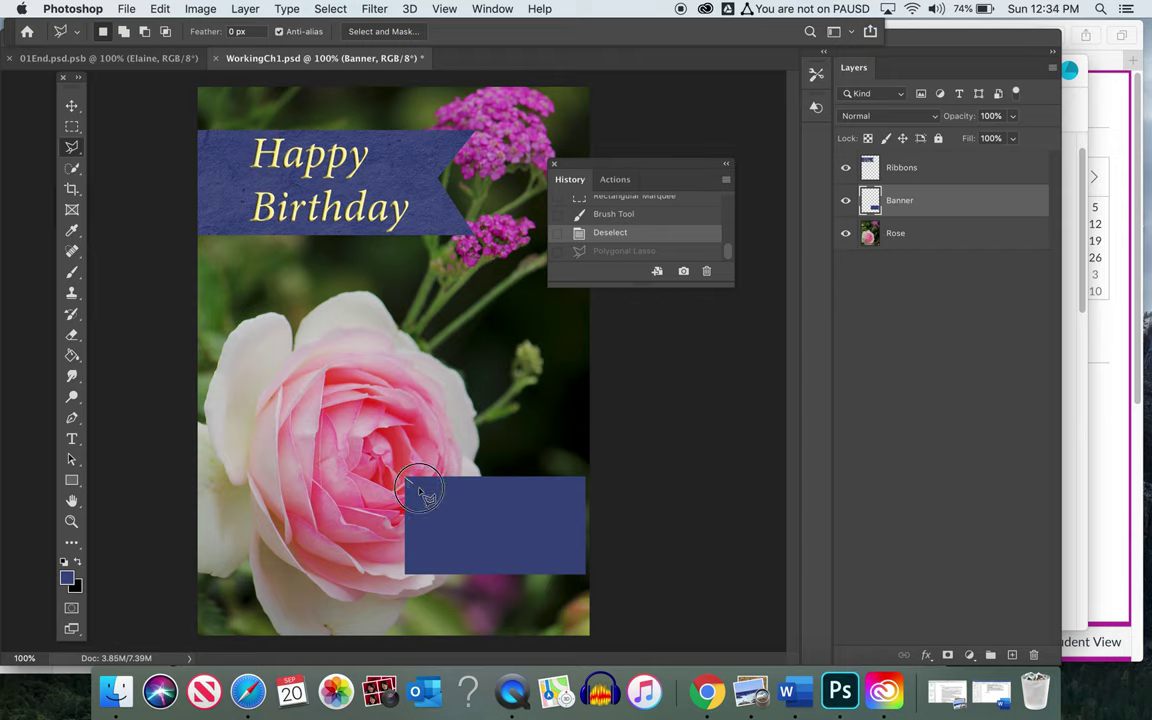
{"action": "left_click", "coordinate": [466, 523]}
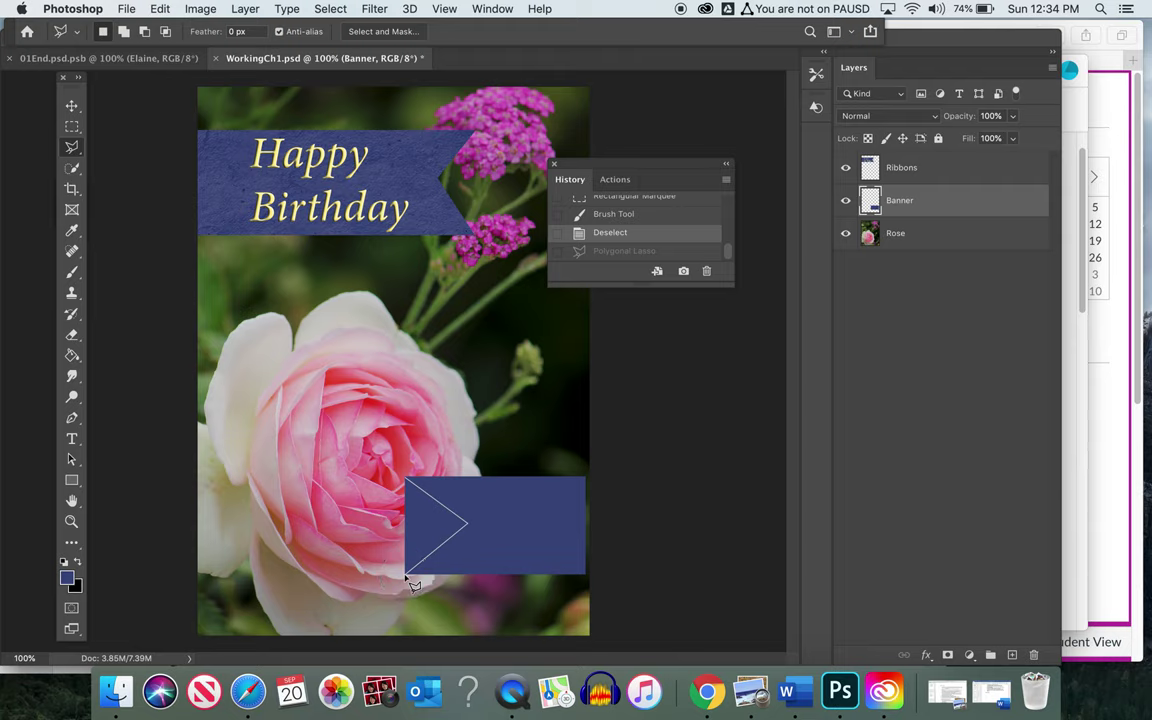
{"action": "left_click", "coordinate": [406, 480]}
{"action": "left_click", "coordinate": [410, 484]}
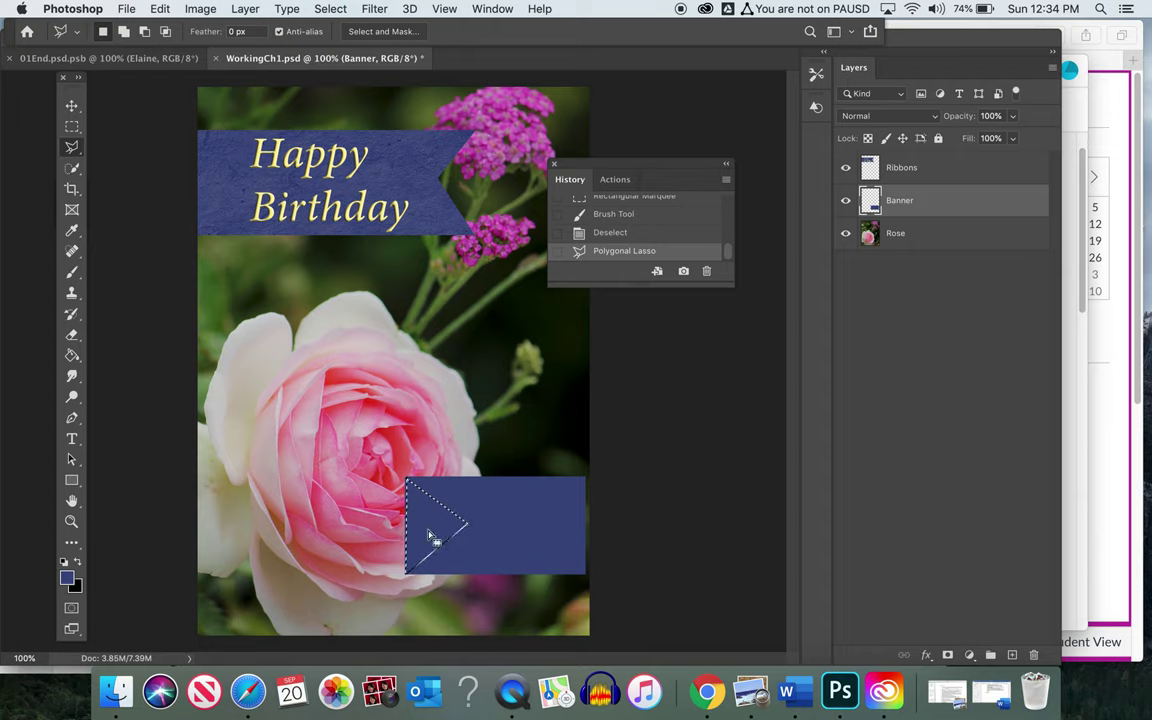
{"action": "key", "text": "Delete"}
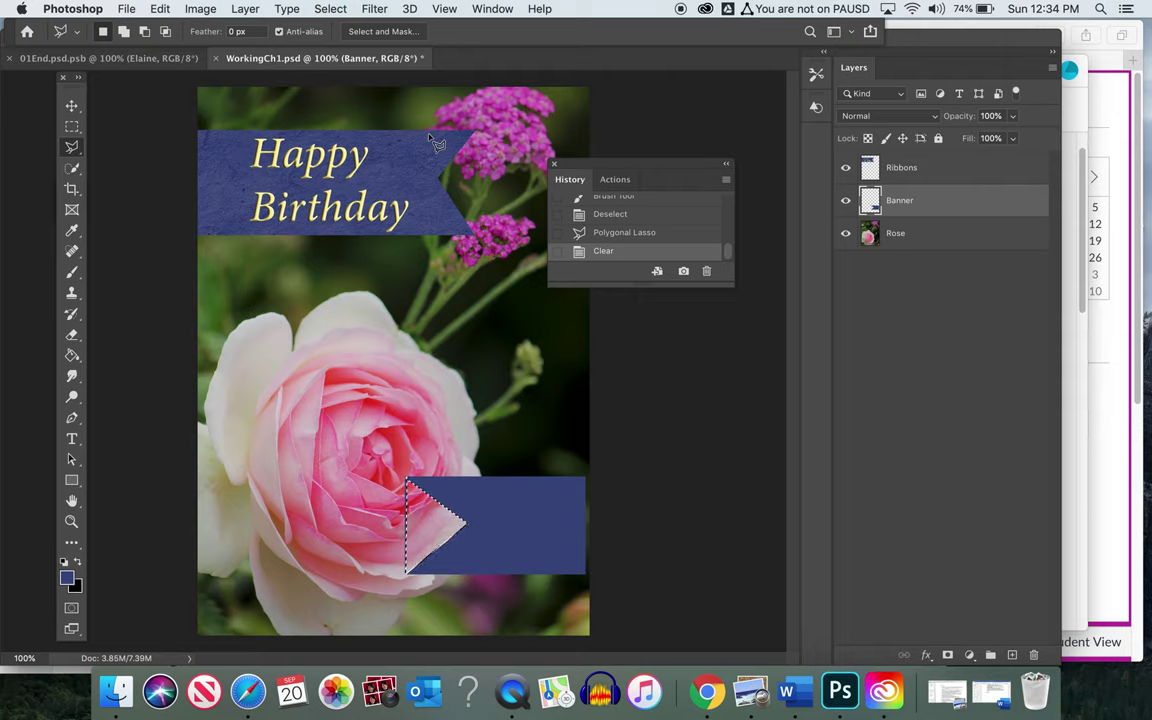
{"action": "key", "text": "super+d"}
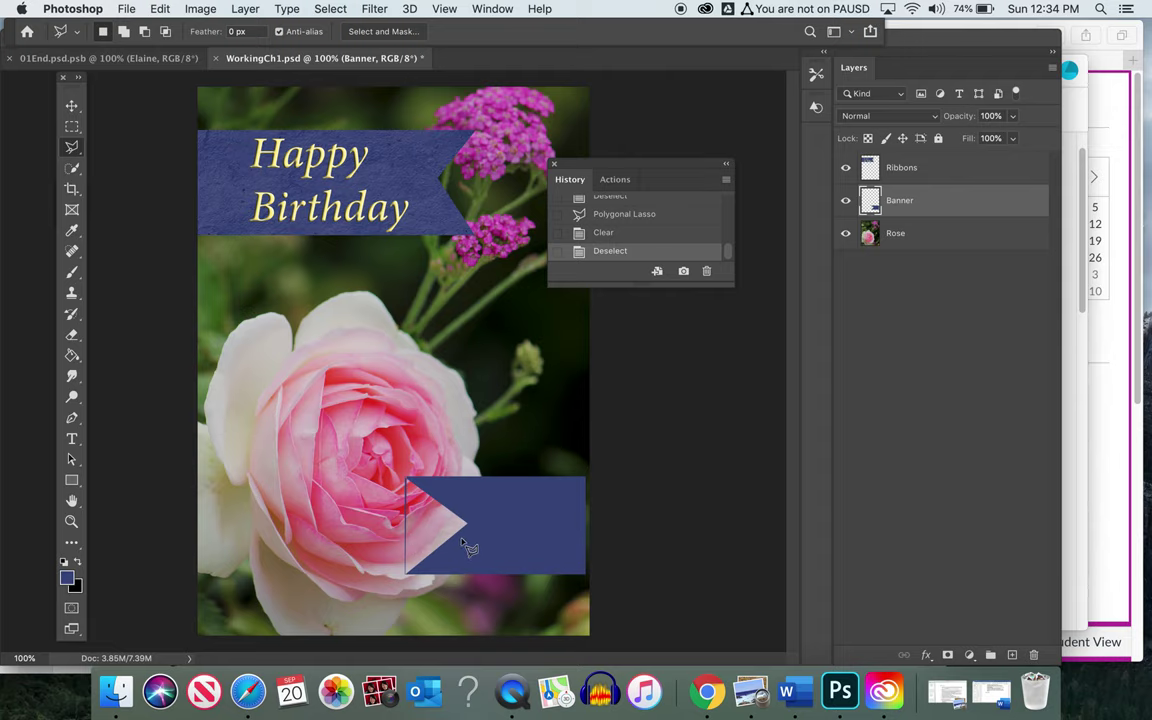
- Zoom in on the notch and erase the leftover blue line with a 30 px eraser
{"action": "key", "text": "z"}
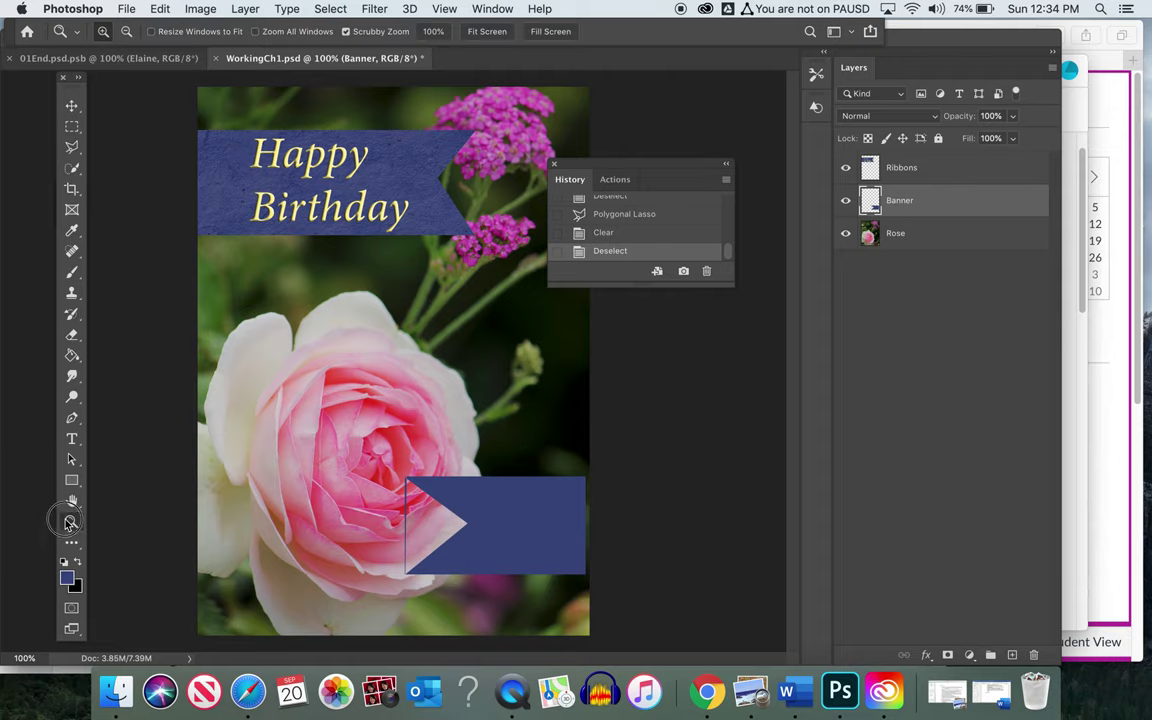
{"action": "left_click", "coordinate": [399, 508]}
{"action": "scroll", "coordinate": [399, 508], "scroll_direction": "down", "scroll_amount": 5}
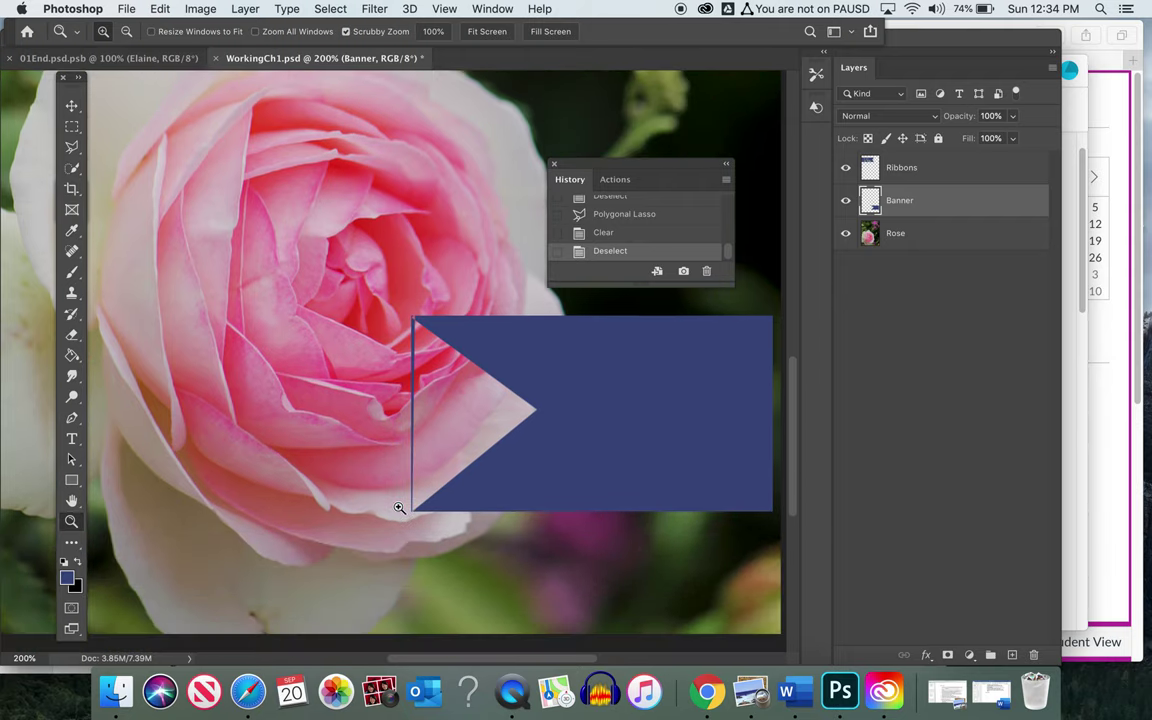
{"action": "left_click_drag", "start_coordinate": [73, 343], "coordinate": [105, 331]}
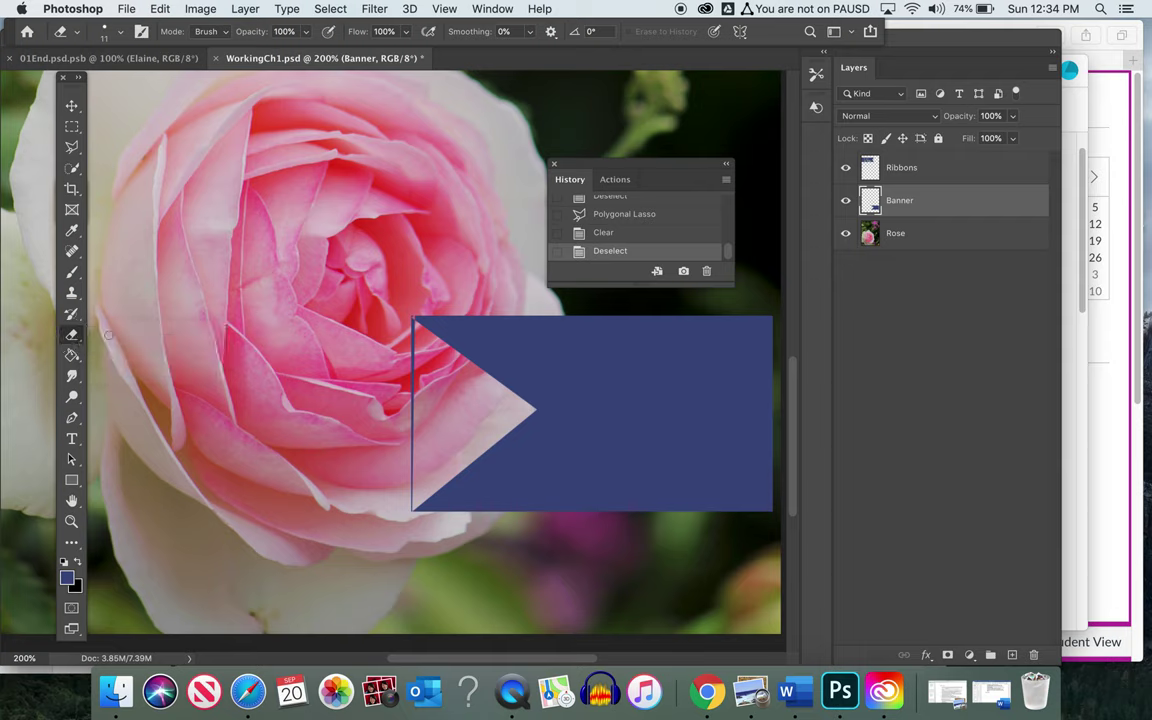
{"action": "left_click", "coordinate": [119, 32]}
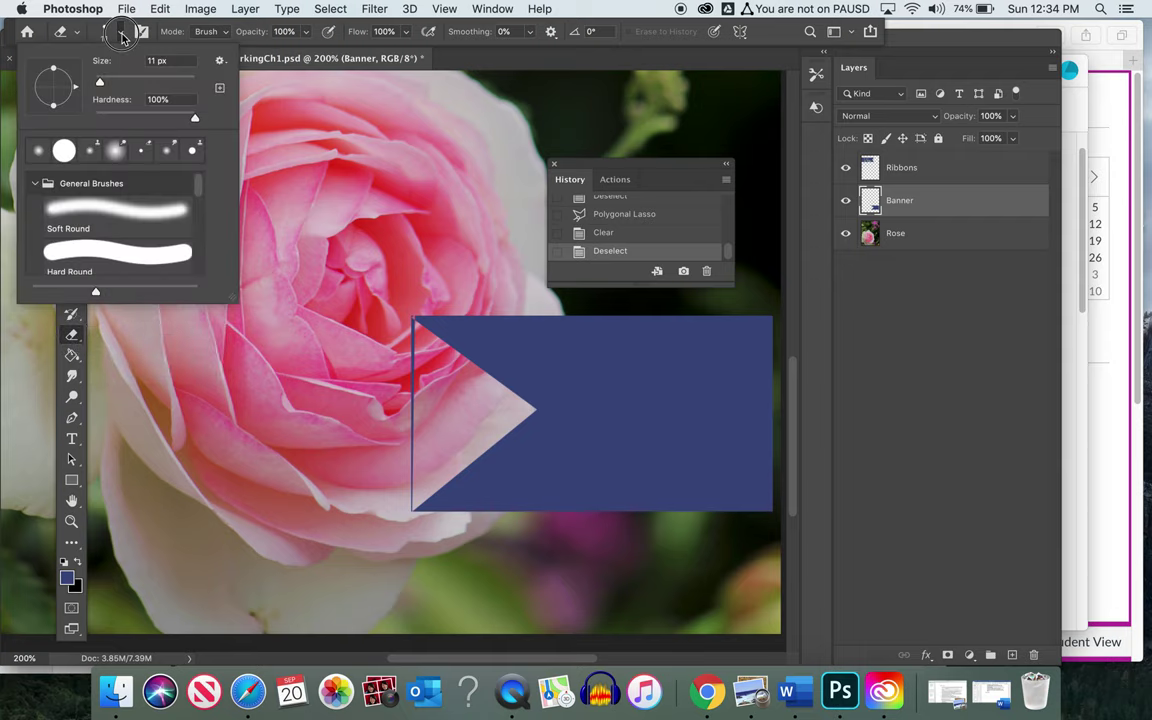
{"action": "mouse_move", "coordinate": [113, 74]}
{"action": "left_mouse_down"}
{"action": "mouse_move", "coordinate": [92, 80]}
{"action": "mouse_move", "coordinate": [109, 80]}
{"action": "left_mouse_up"}
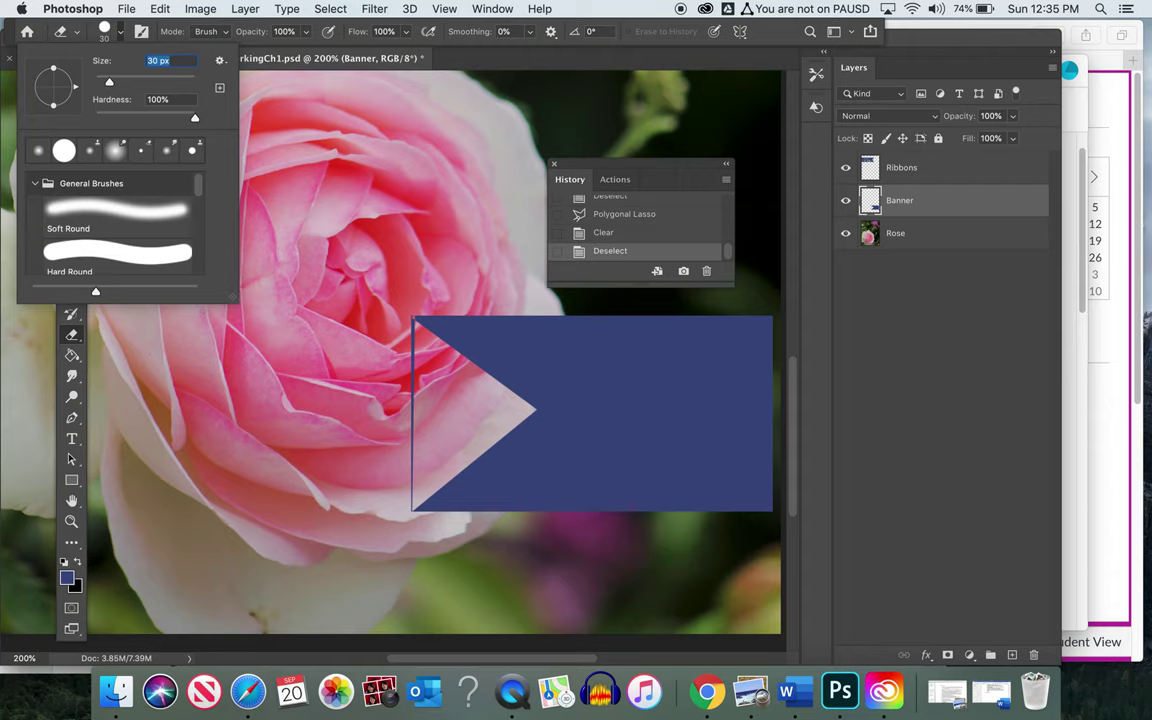
{"action": "key", "text": "Return"}
{"action": "left_click_drag", "start_coordinate": [418, 338], "coordinate": [403, 331]}
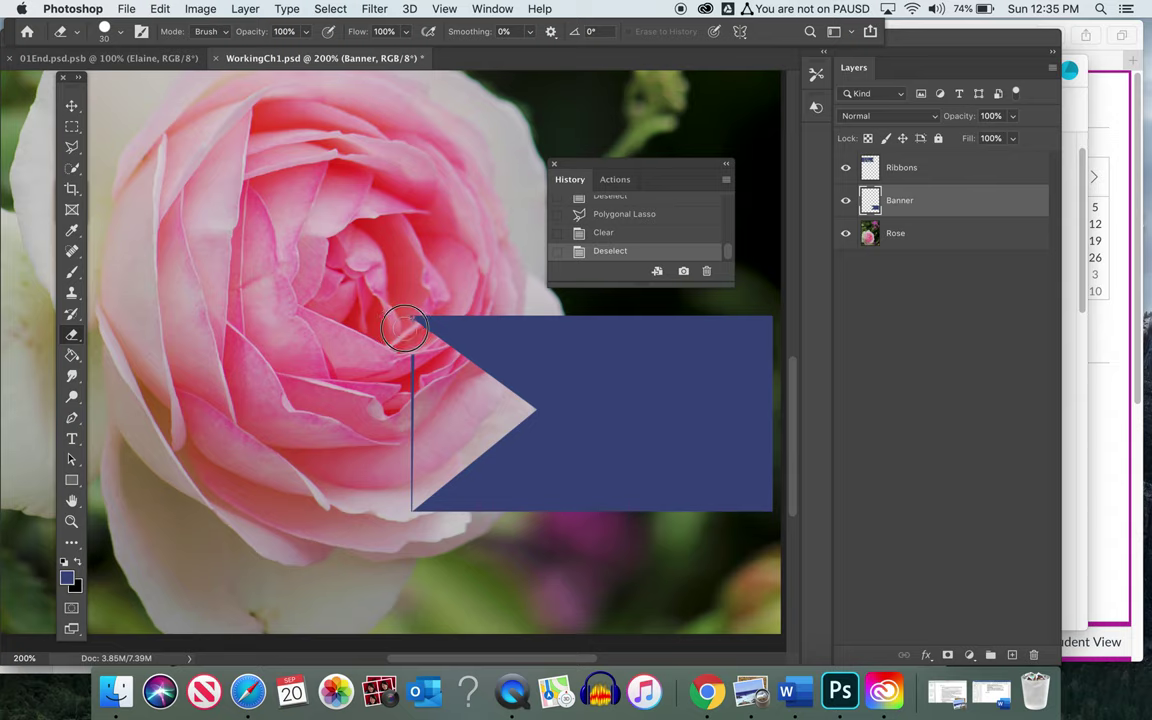
{"action": "left_click_drag", "start_coordinate": [404, 337], "coordinate": [400, 503]}
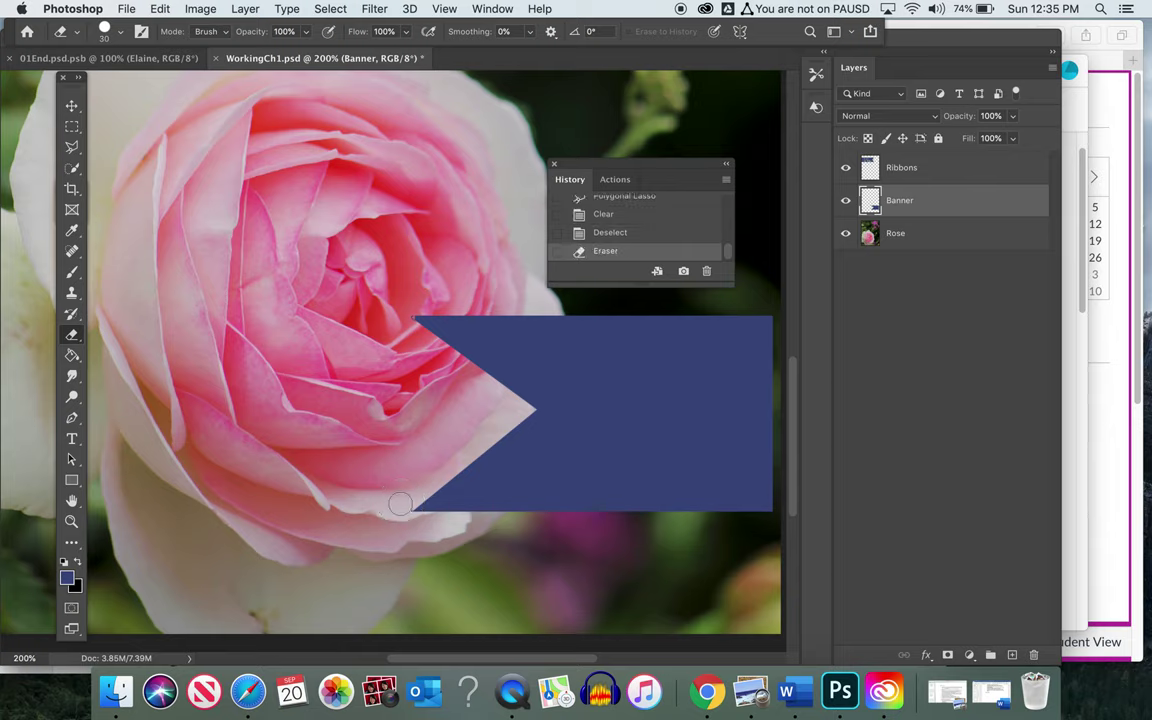
- Save the card, zoom back out, and add a new empty layer above Banner
{"action": "key", "text": "super+s"}
{"action": "left_click", "coordinate": [71, 521]}
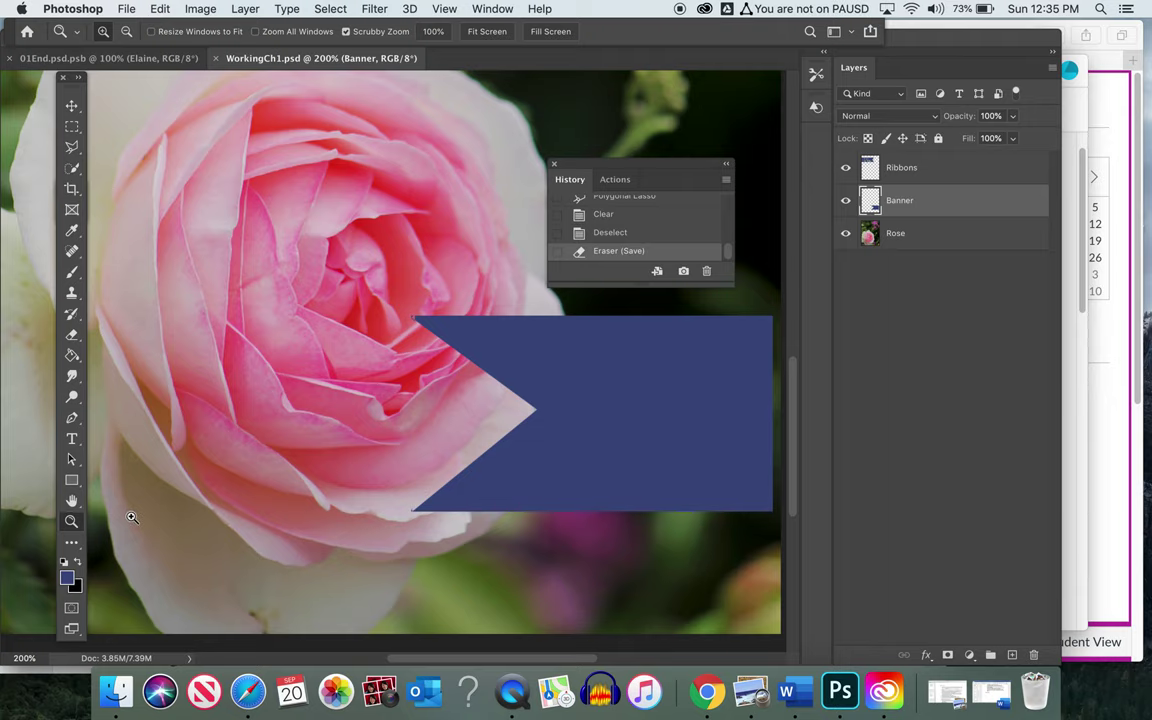
{"action": "left_click", "coordinate": [133, 517], "text": "alt"}
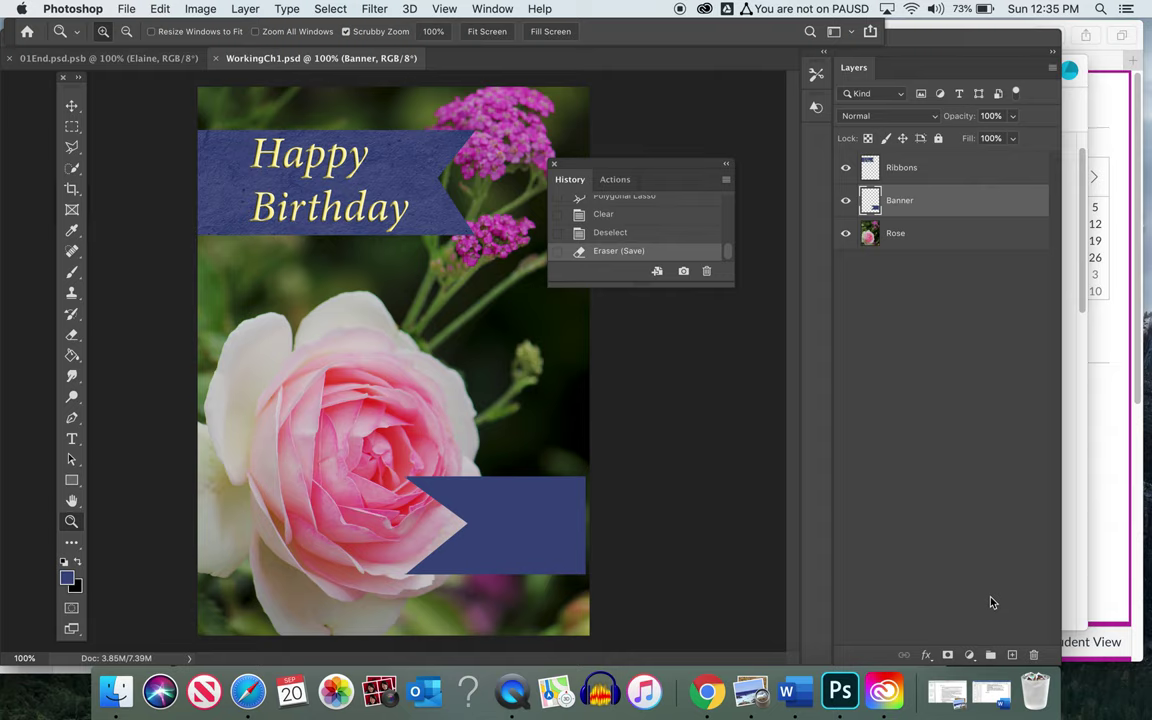
{"action": "left_click", "coordinate": [1013, 655]}
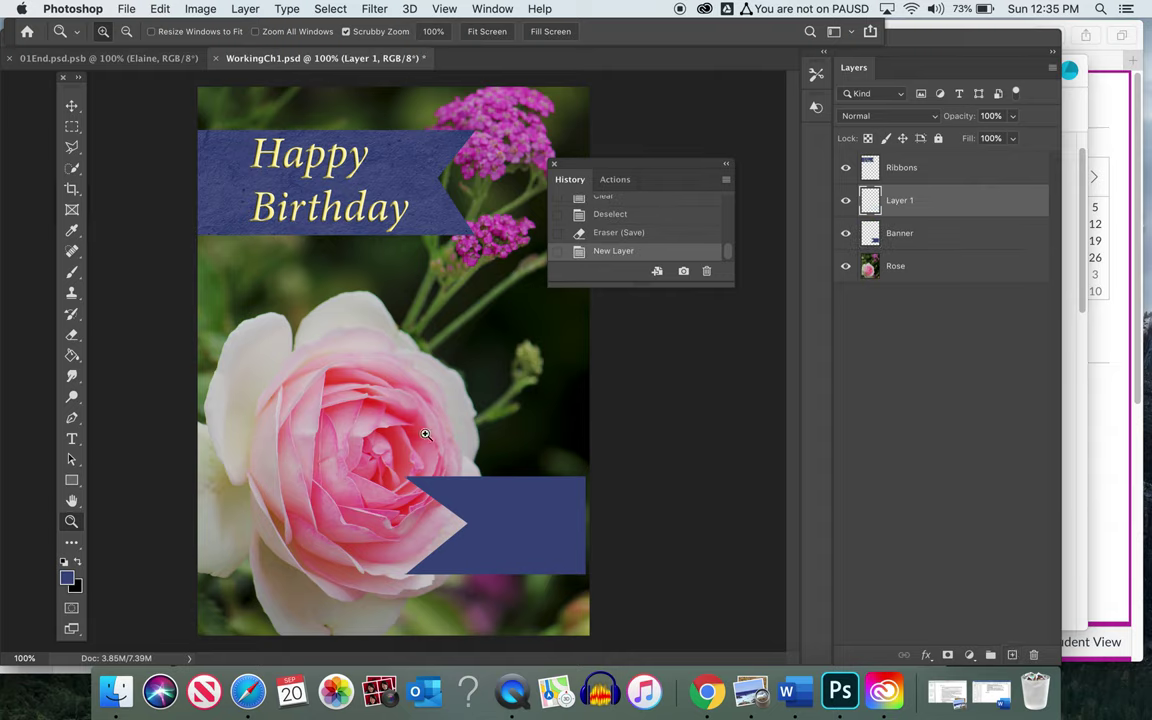
- Set the text colour to the yellow sampled from the 'Happy' lettering and start a text box on the banner
{"action": "left_click", "coordinate": [73, 440]}
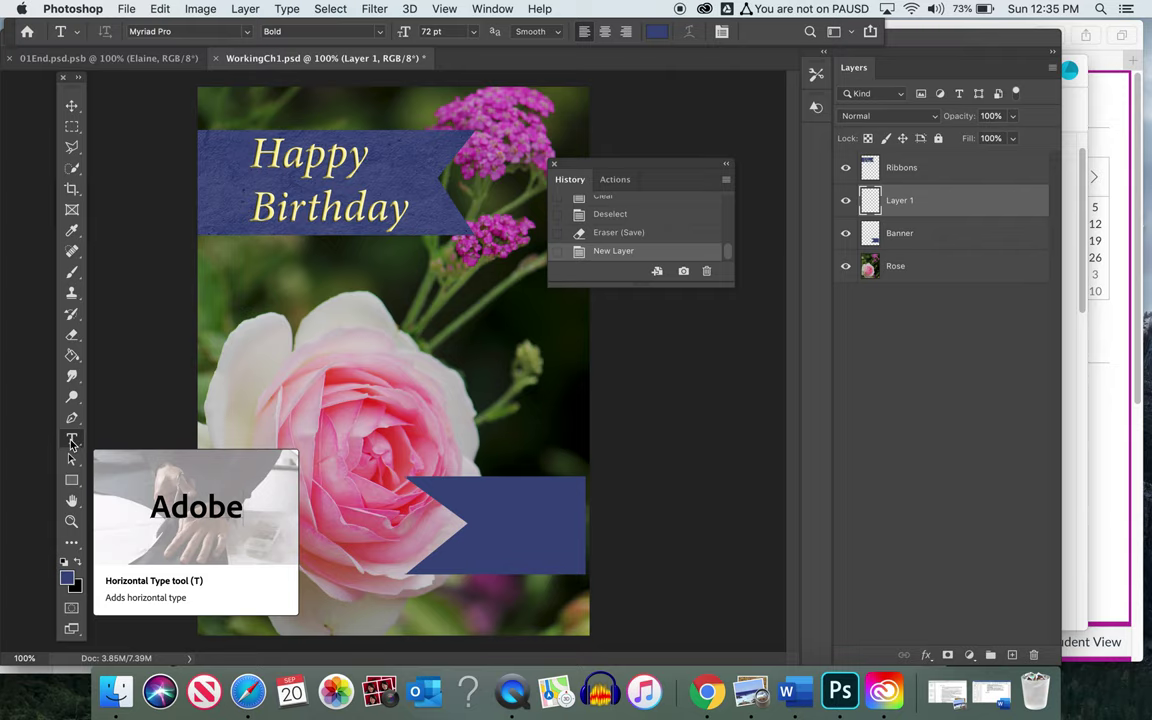
{"action": "left_click", "coordinate": [67, 579]}
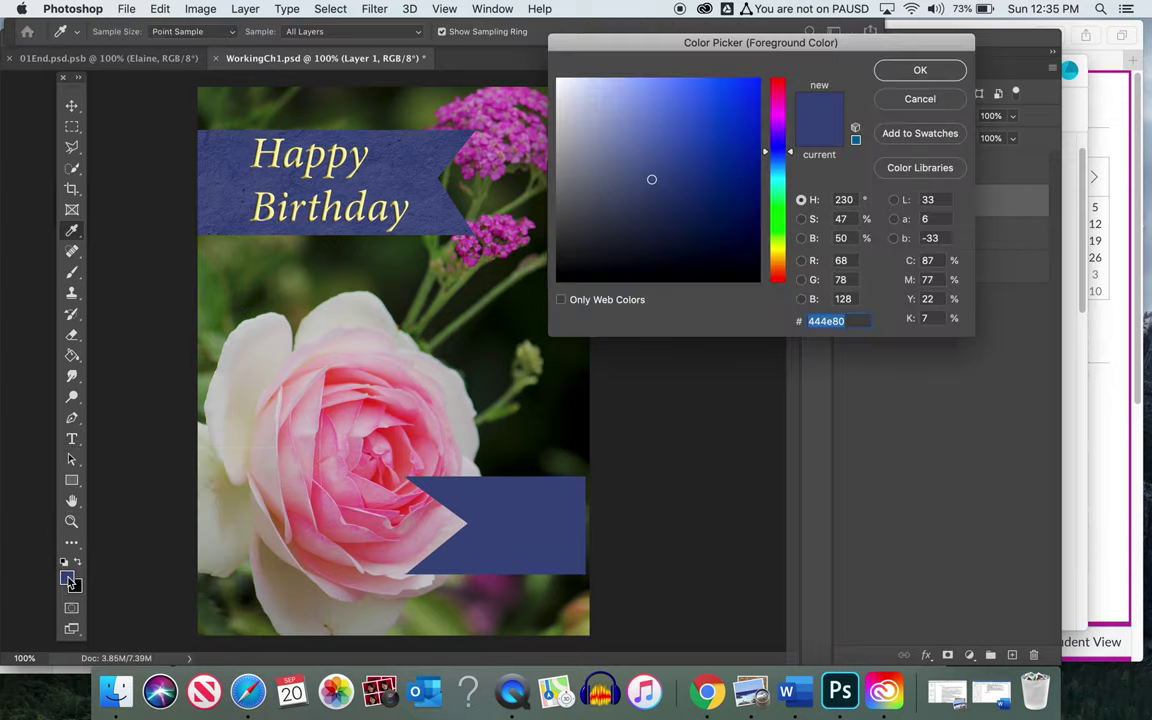
{"action": "left_click", "coordinate": [278, 160]}
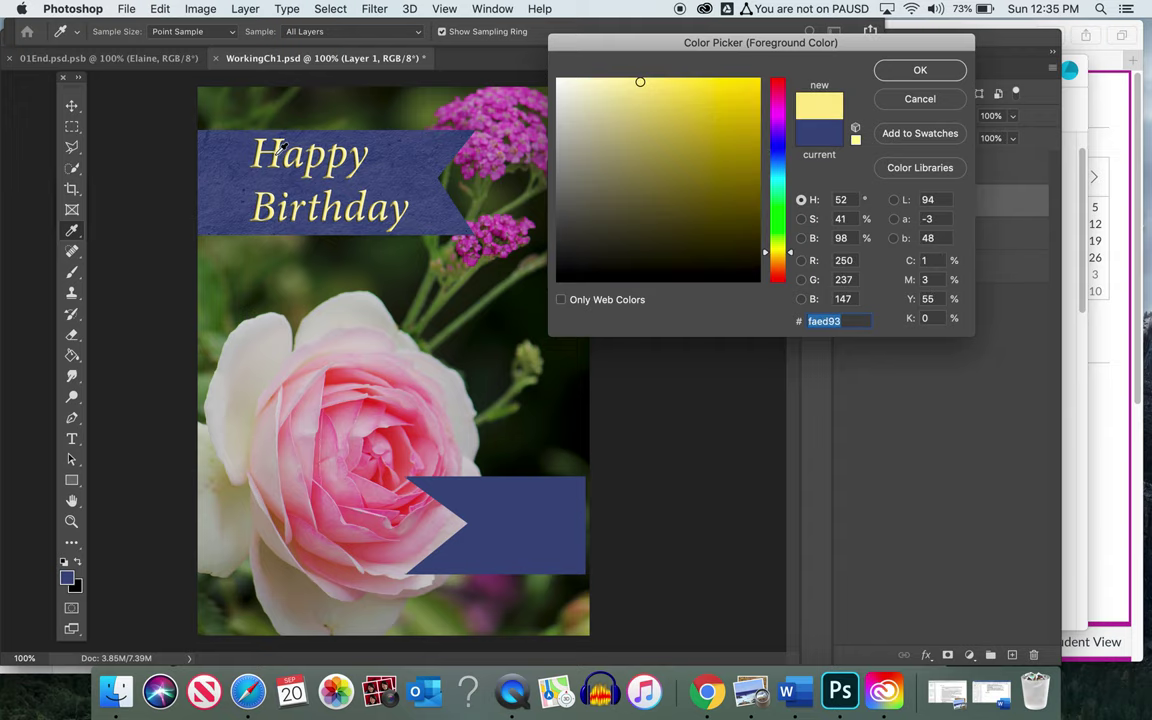
{"action": "key", "text": "Return"}
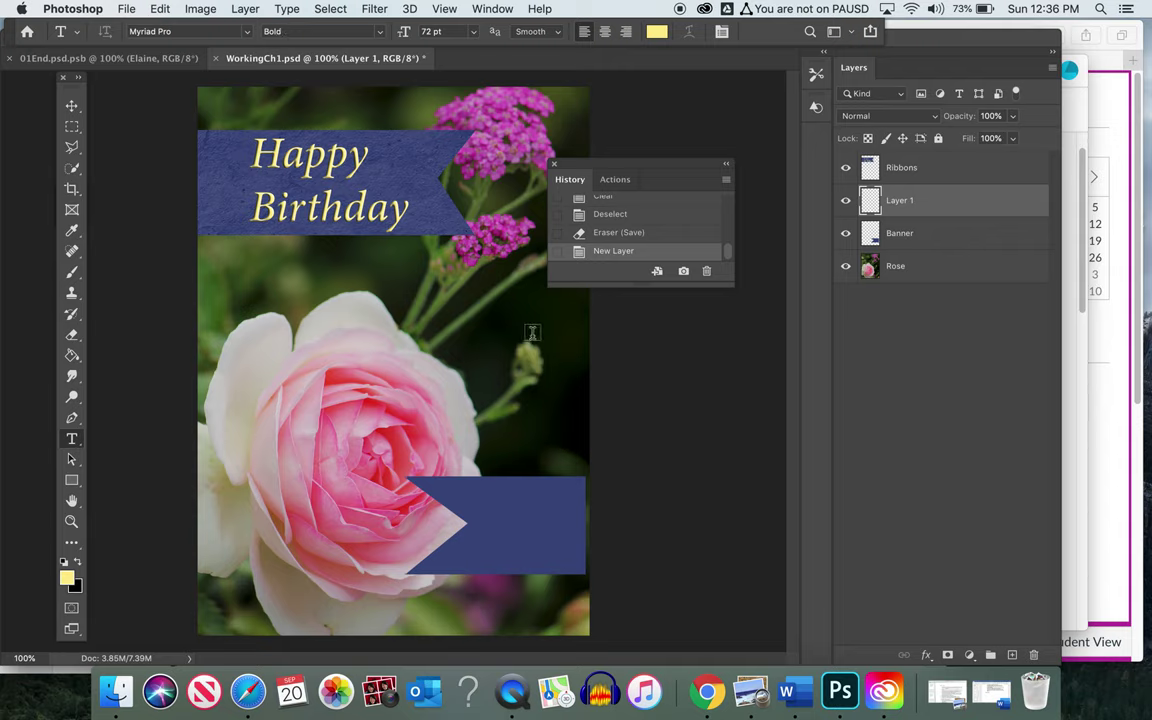
{"action": "left_click", "coordinate": [486, 507]}
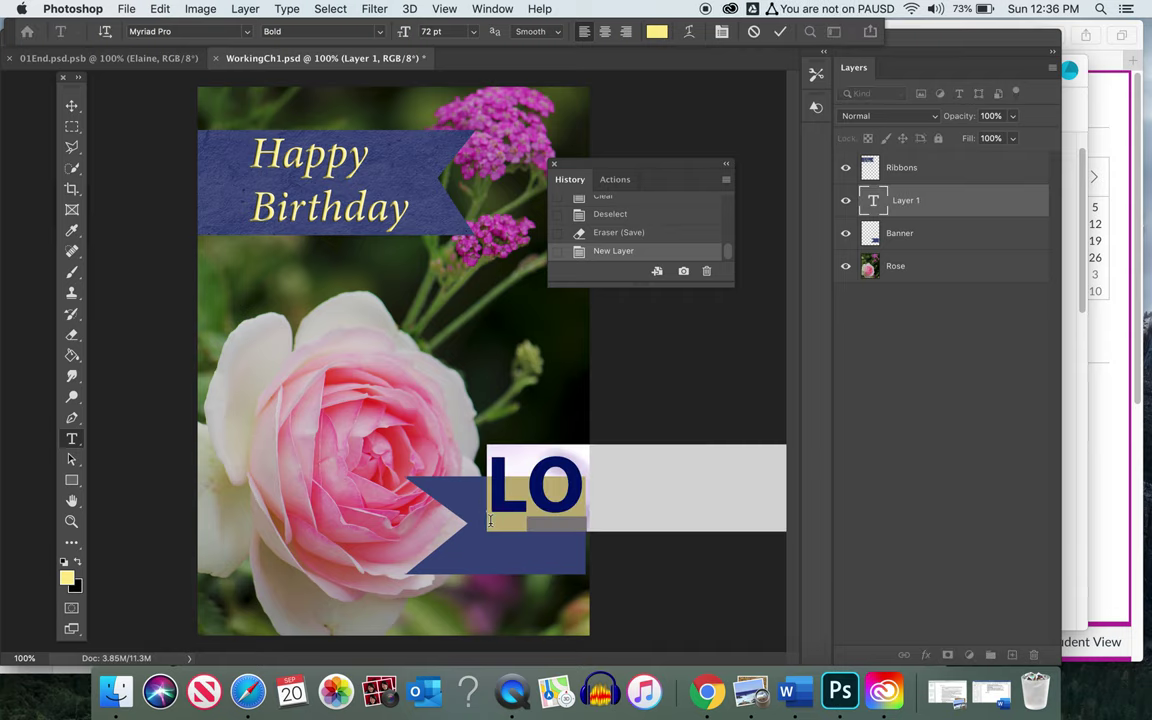
- Type the recipient's name in capitals on the blue banner and finish editing
{"action": "type", "text": "ELAINE"}
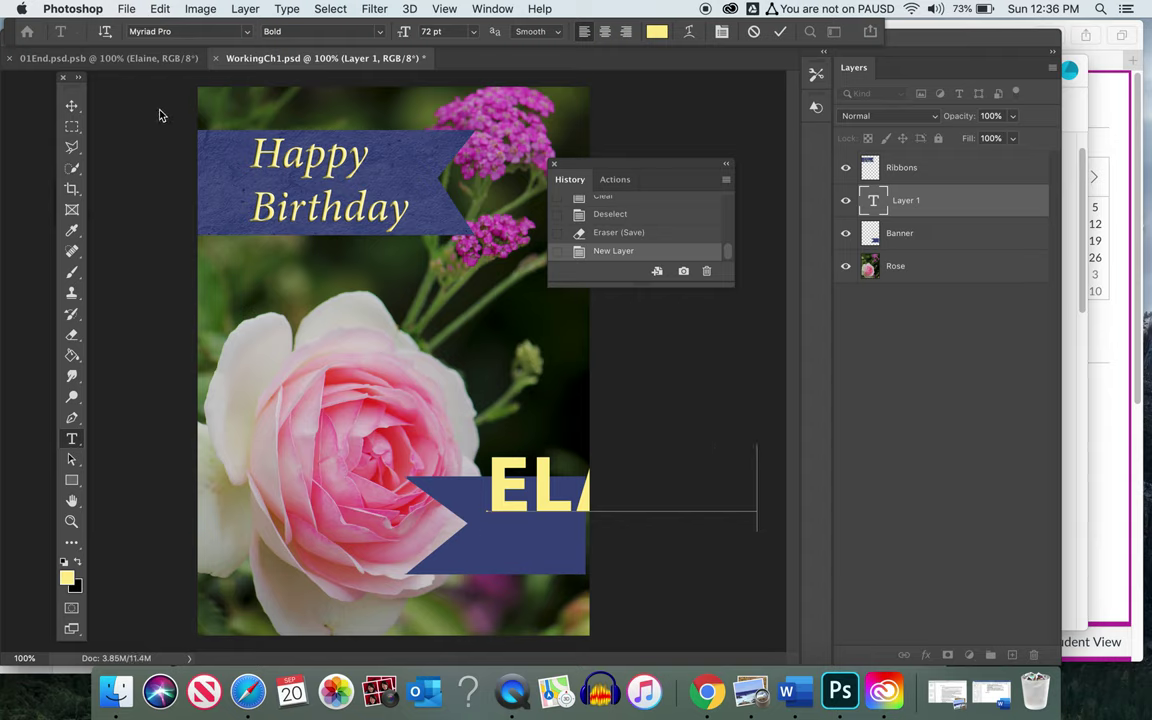
{"action": "left_click", "coordinate": [72, 107]}
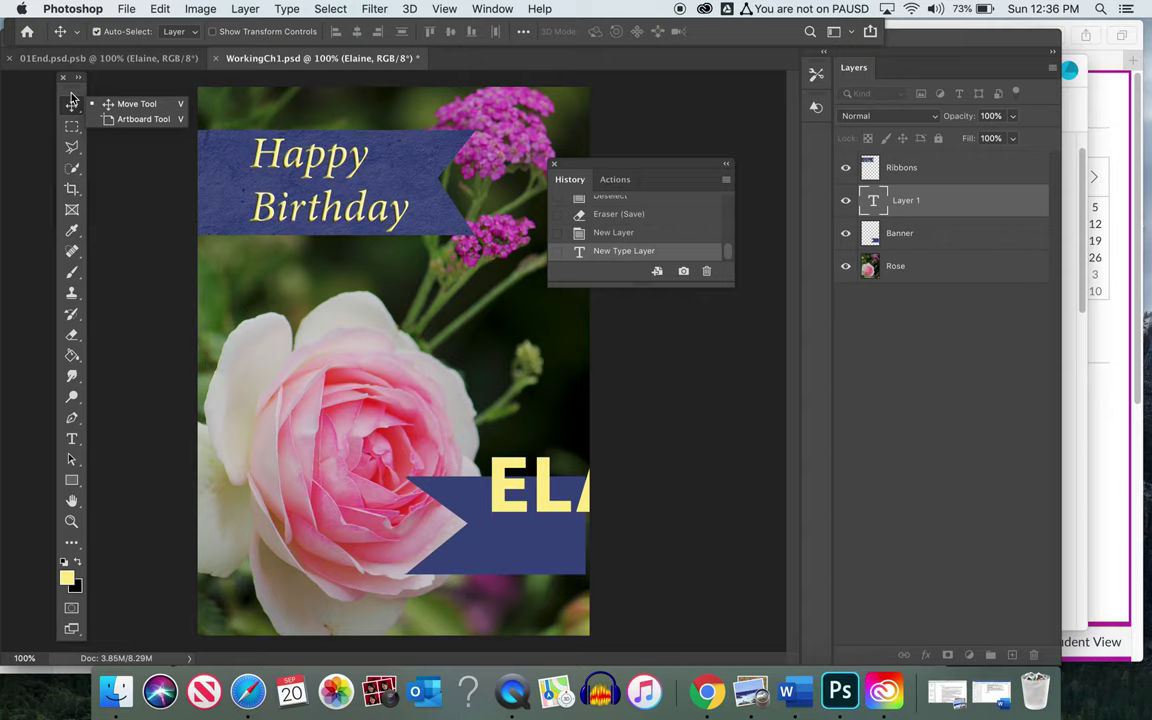
{"action": "left_click", "coordinate": [72, 104]}
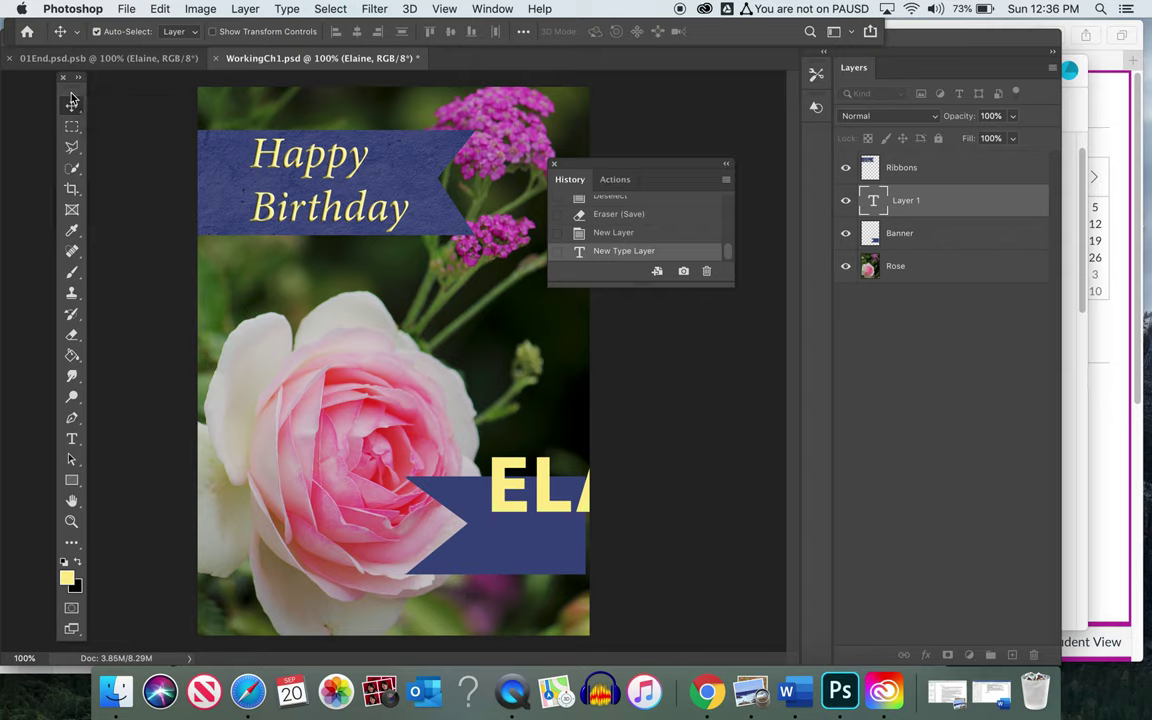
- Resize the whole name text from 72 pt to 36 pt and commit it
{"action": "double_click", "coordinate": [877, 203]}
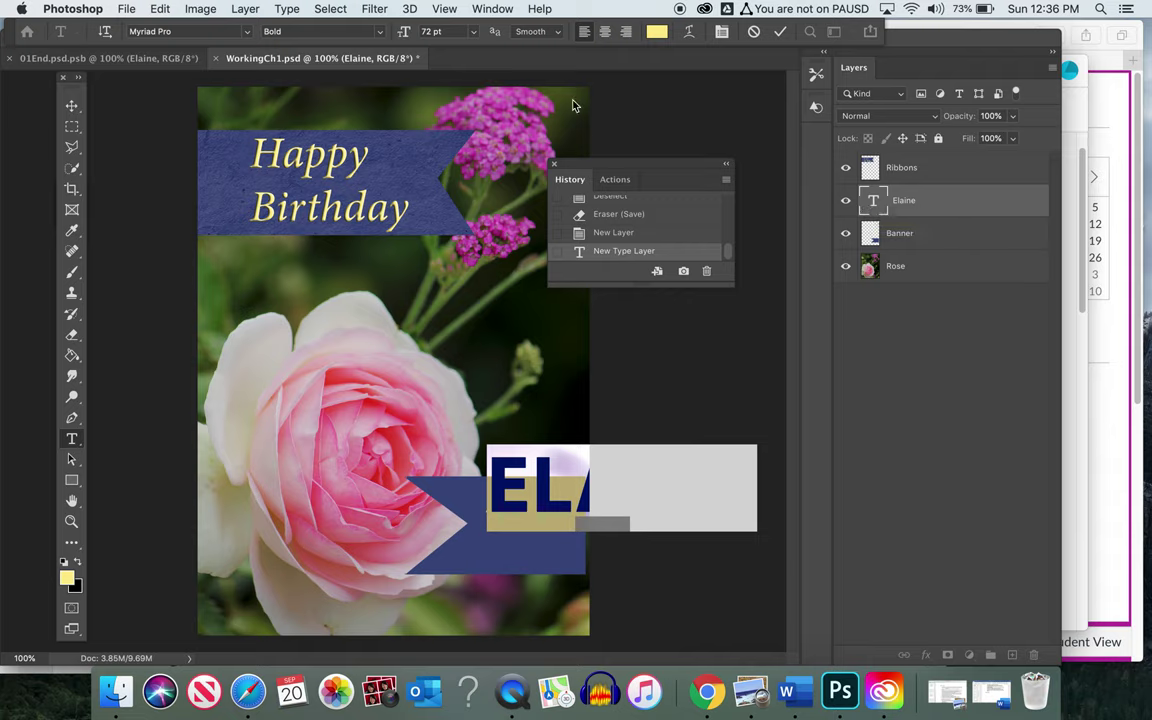
{"action": "left_click", "coordinate": [430, 33]}
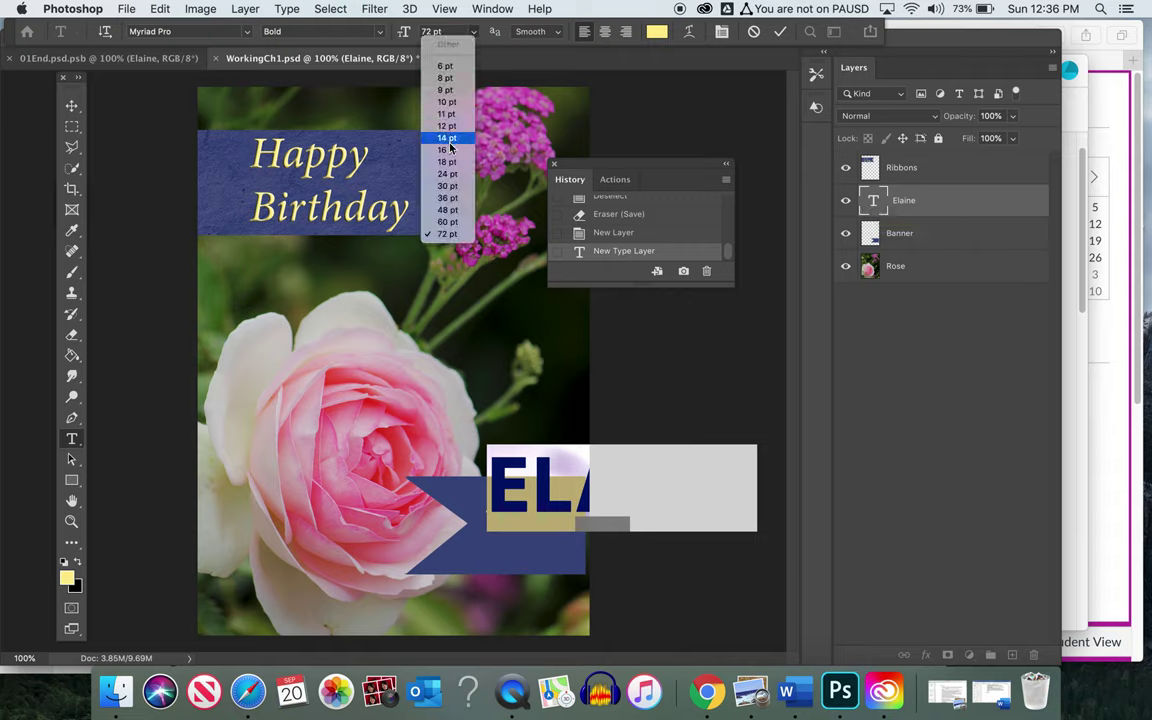
{"action": "left_click", "coordinate": [448, 200]}
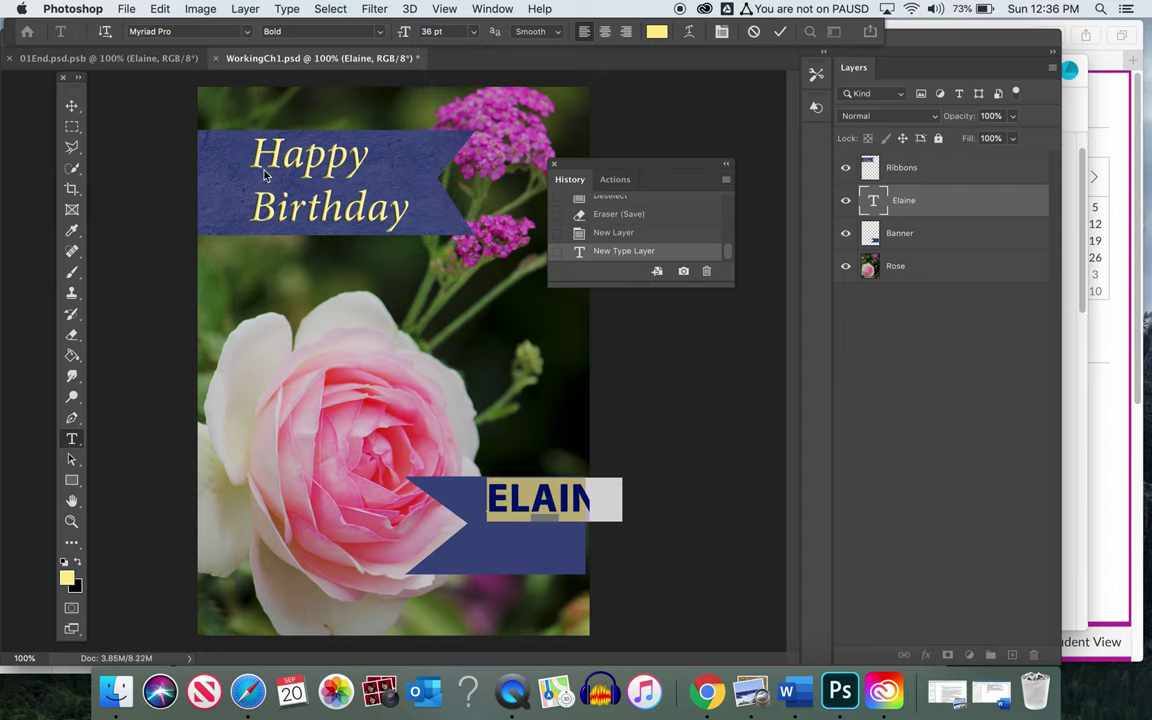
{"action": "left_click", "coordinate": [71, 108]}
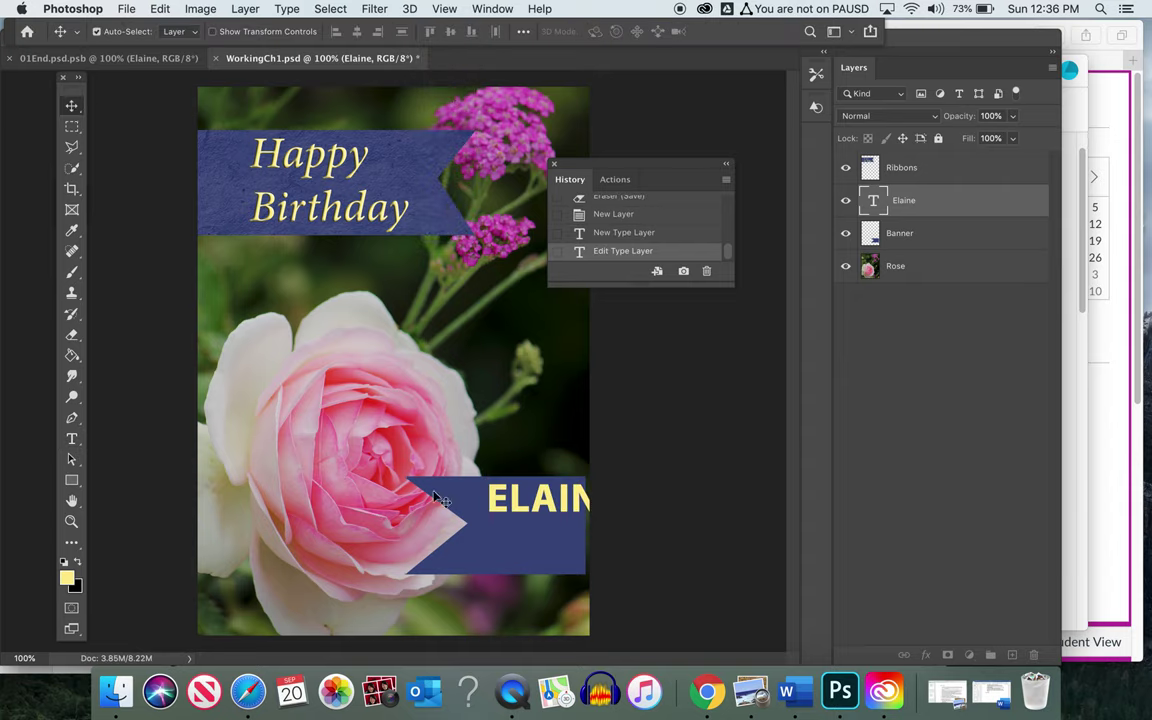
- Shrink the ELAINE text to 30 pt and move it down and right onto the notched banner
{"action": "left_click_drag", "start_coordinate": [493, 499], "coordinate": [455, 530]}
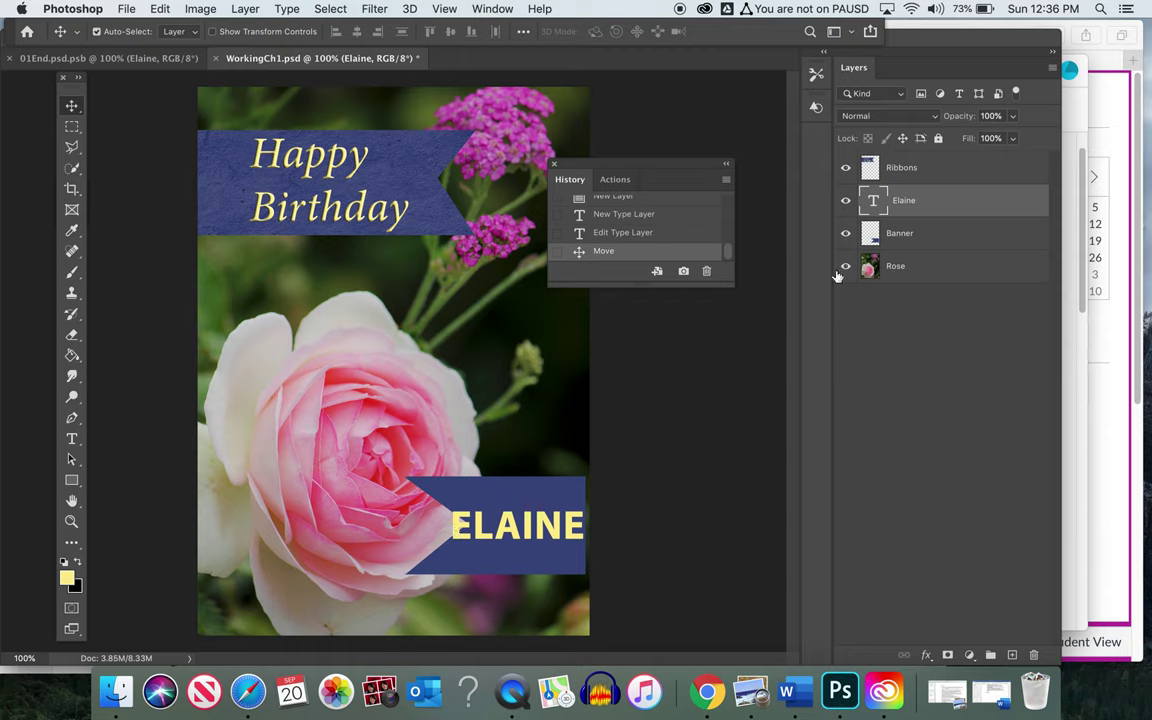
{"action": "double_click", "coordinate": [873, 201]}
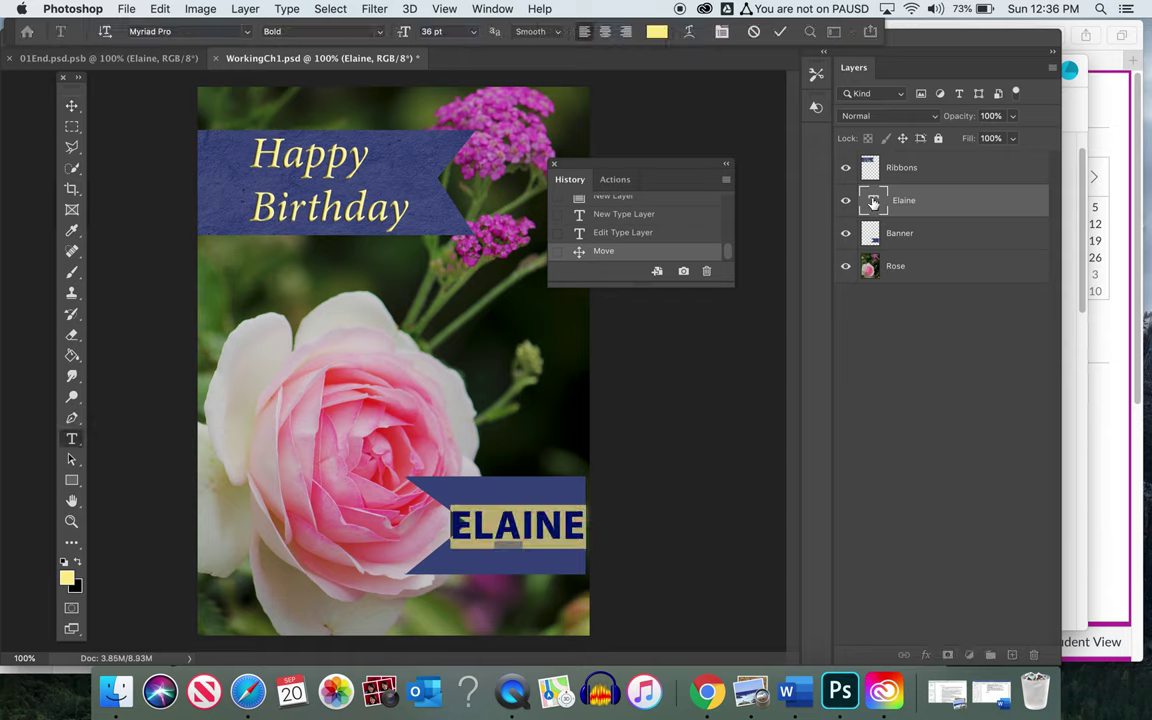
{"action": "left_click", "coordinate": [472, 33]}
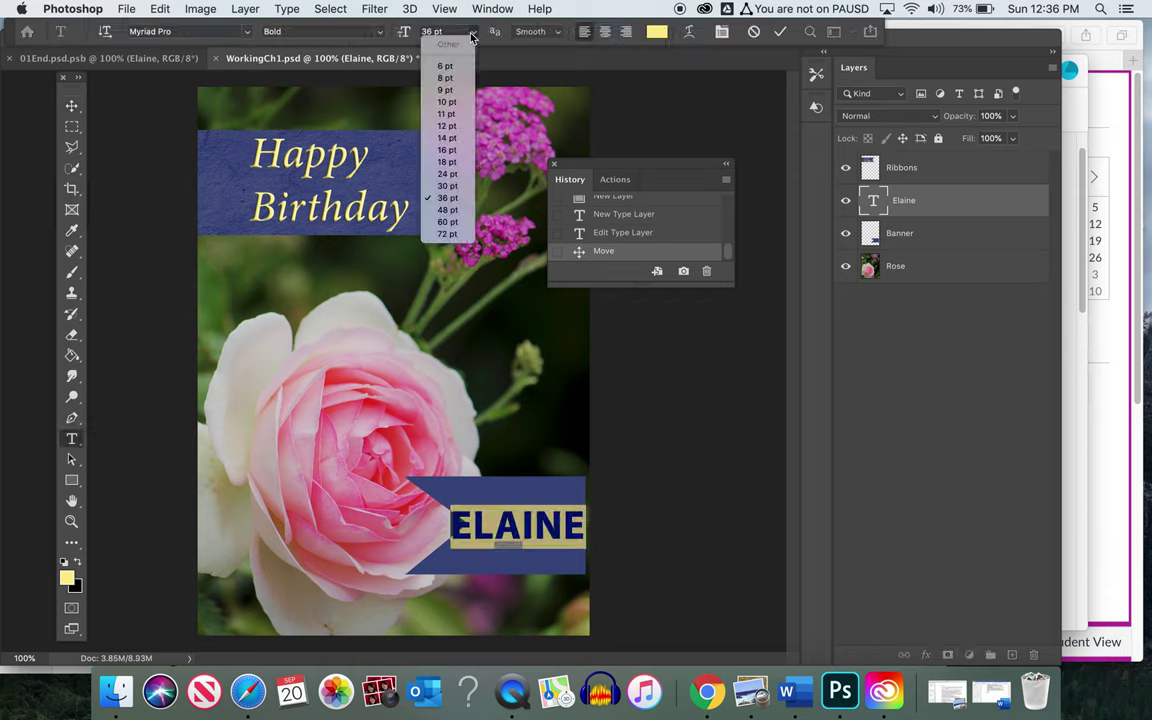
{"action": "left_click", "coordinate": [447, 186]}
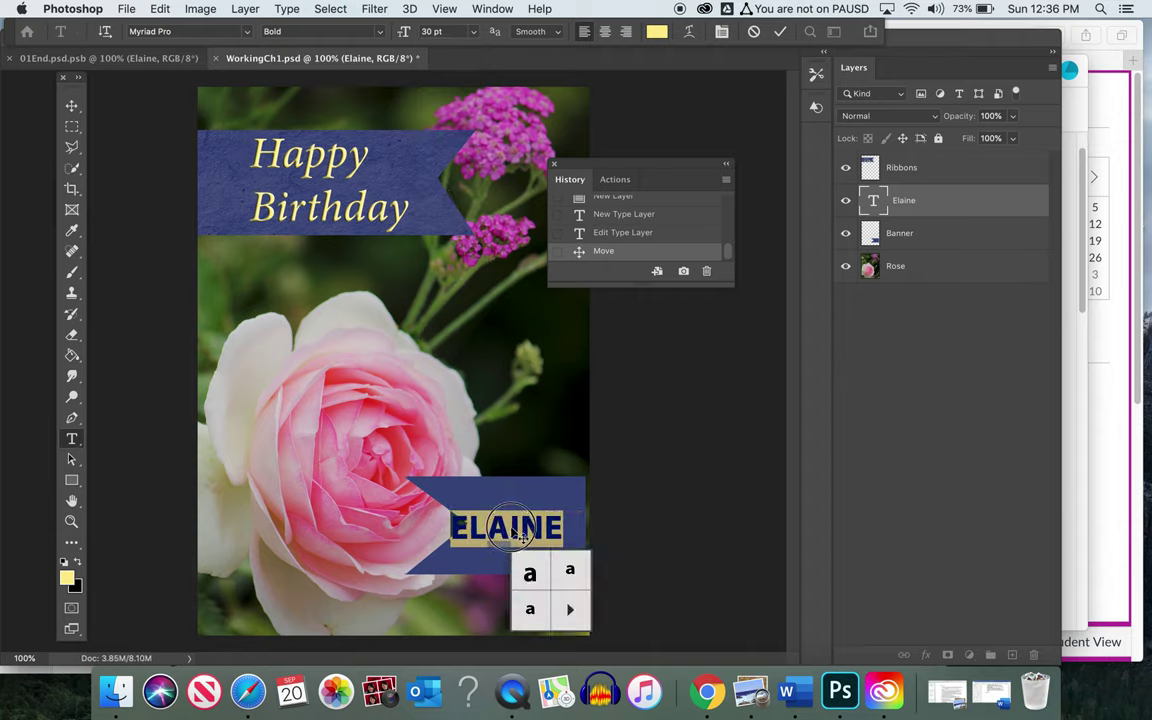
{"action": "key", "text": "Escape"}
{"action": "left_click", "coordinate": [72, 107]}
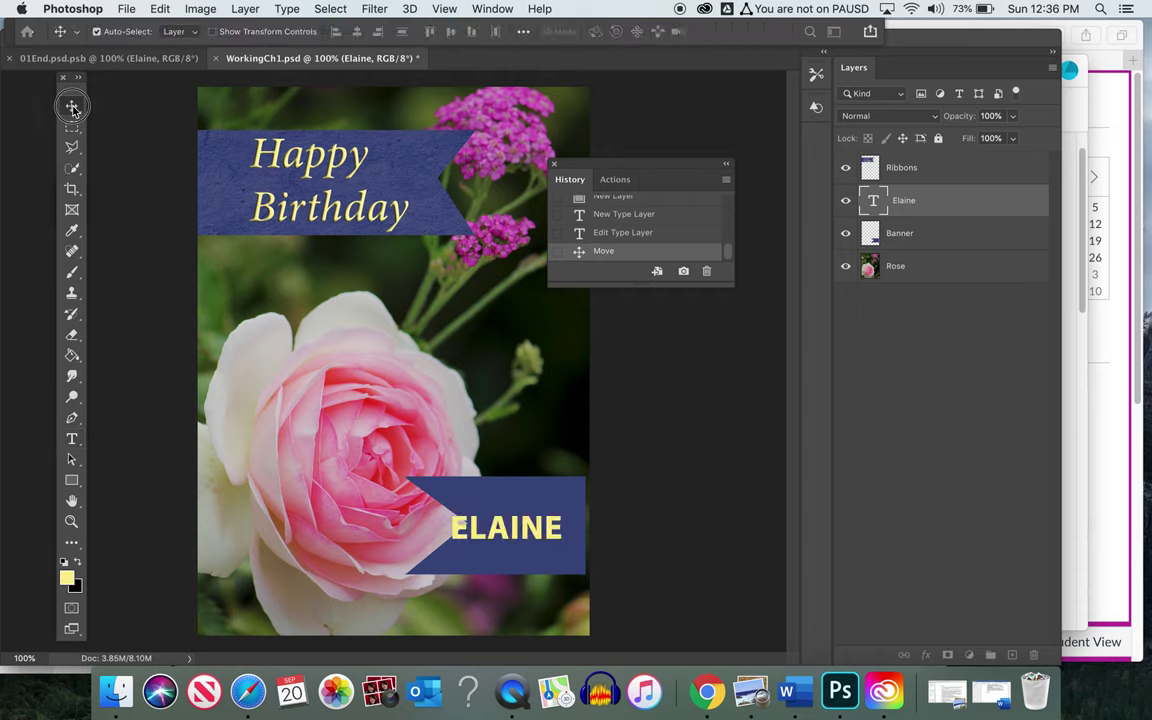
{"action": "left_click_drag", "start_coordinate": [508, 520], "coordinate": [522, 526]}
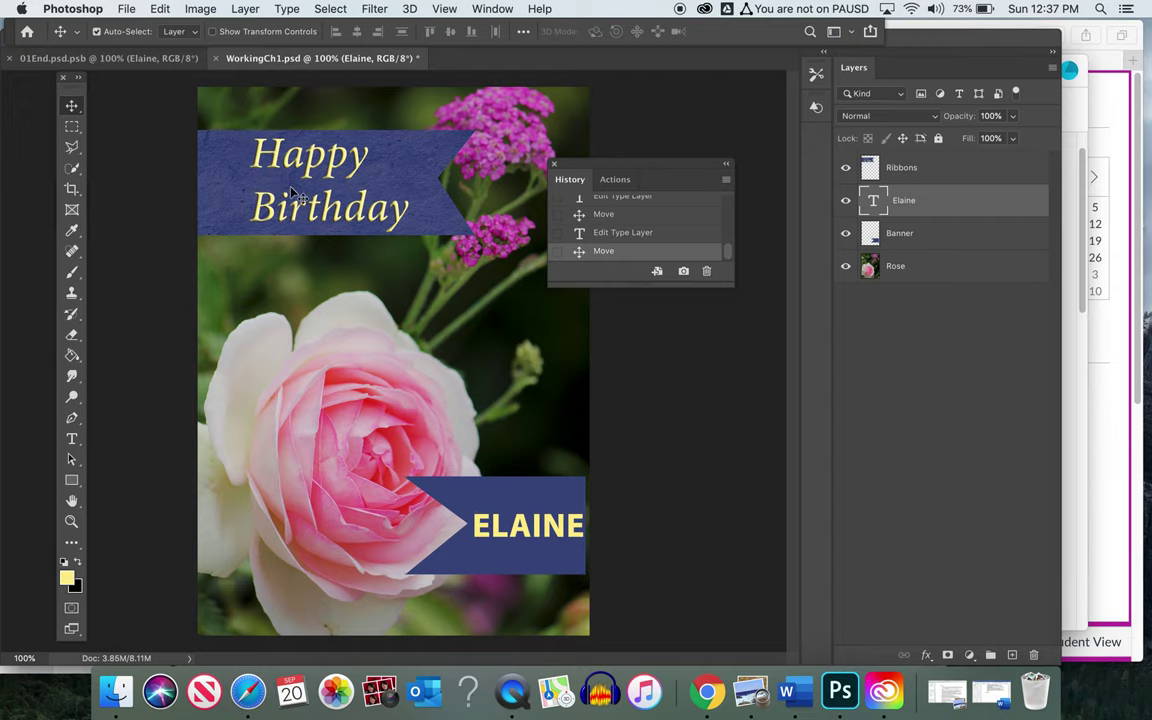
- Show the Character panel from the Window menu and reposition it
{"action": "left_click", "coordinate": [493, 9]}
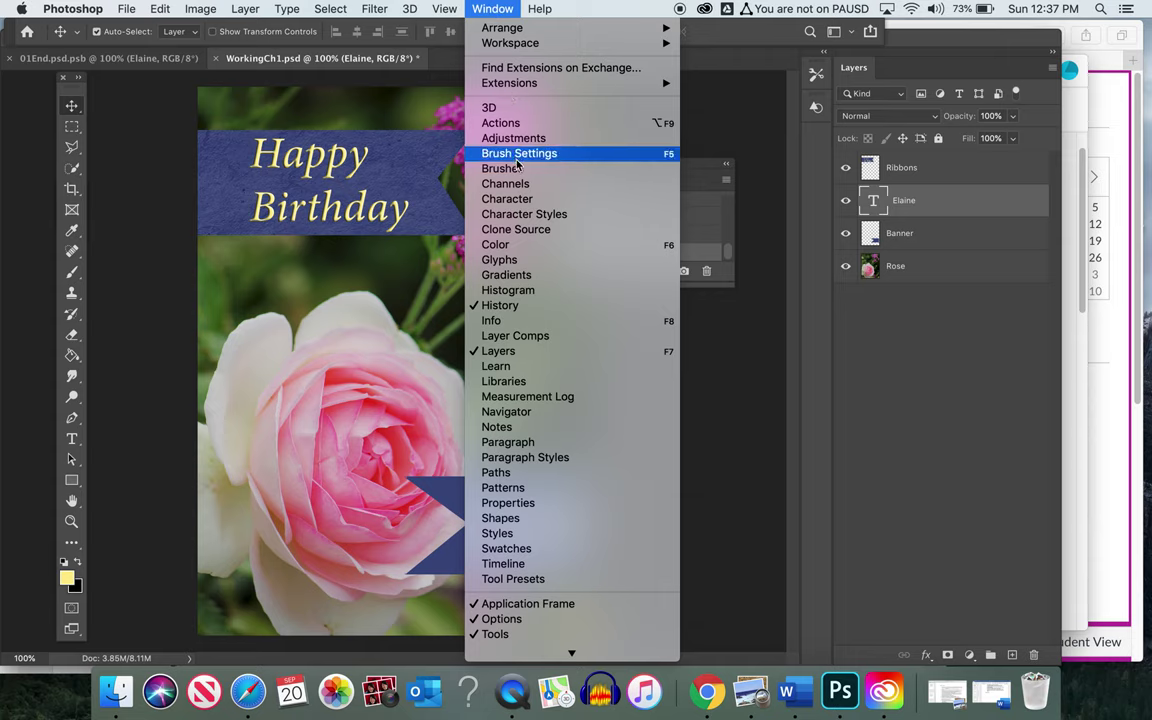
{"action": "left_click", "coordinate": [514, 203]}
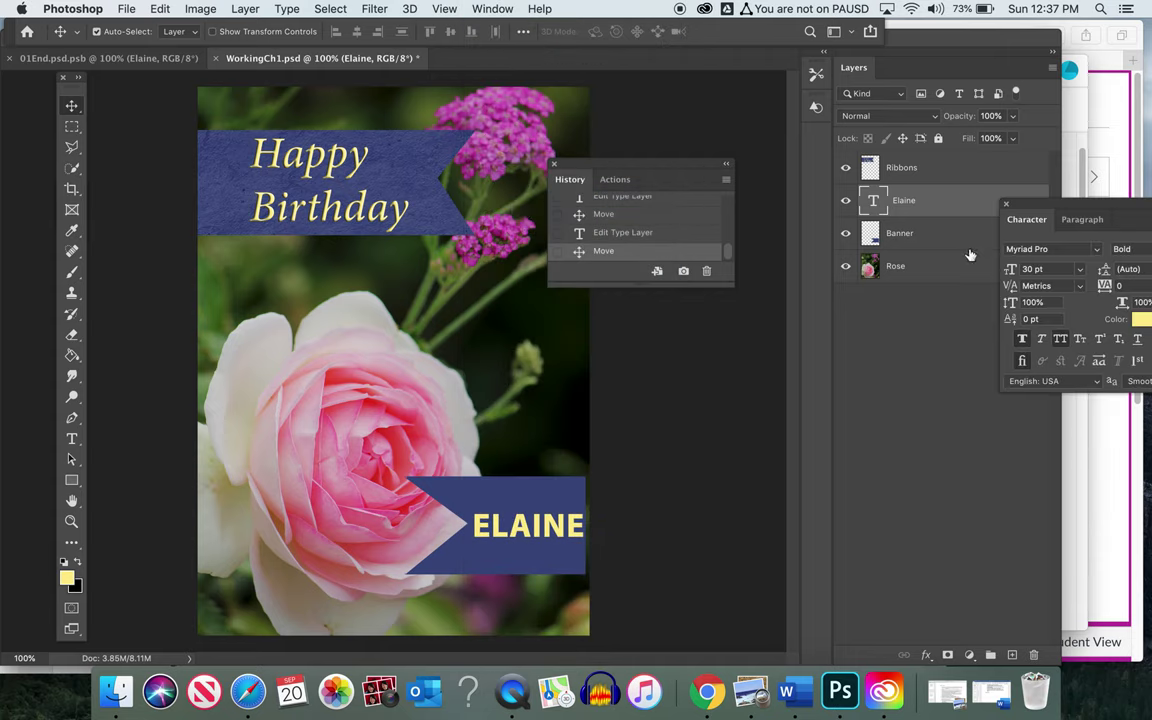
{"action": "left_click_drag", "start_coordinate": [928, 190], "coordinate": [674, 293]}
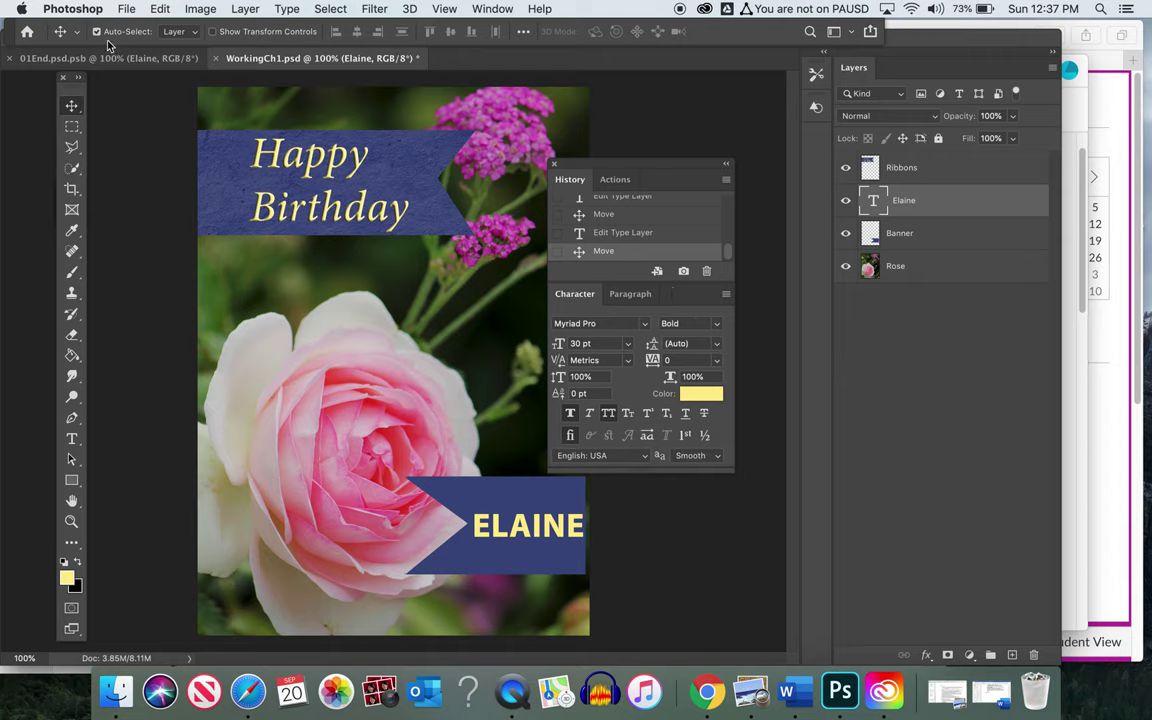
- Turn off All Caps so the name reads Elaine, apply Apple Chancery, and close the panels
{"action": "left_click", "coordinate": [71, 438]}
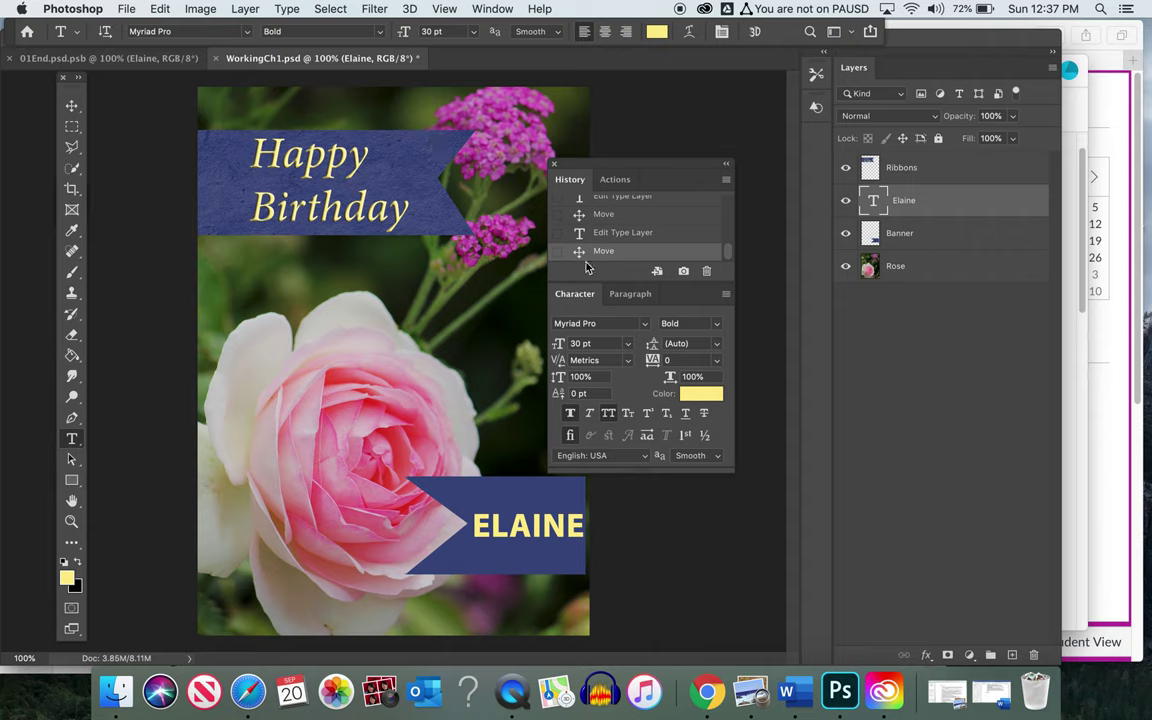
{"action": "left_click", "coordinate": [609, 415]}
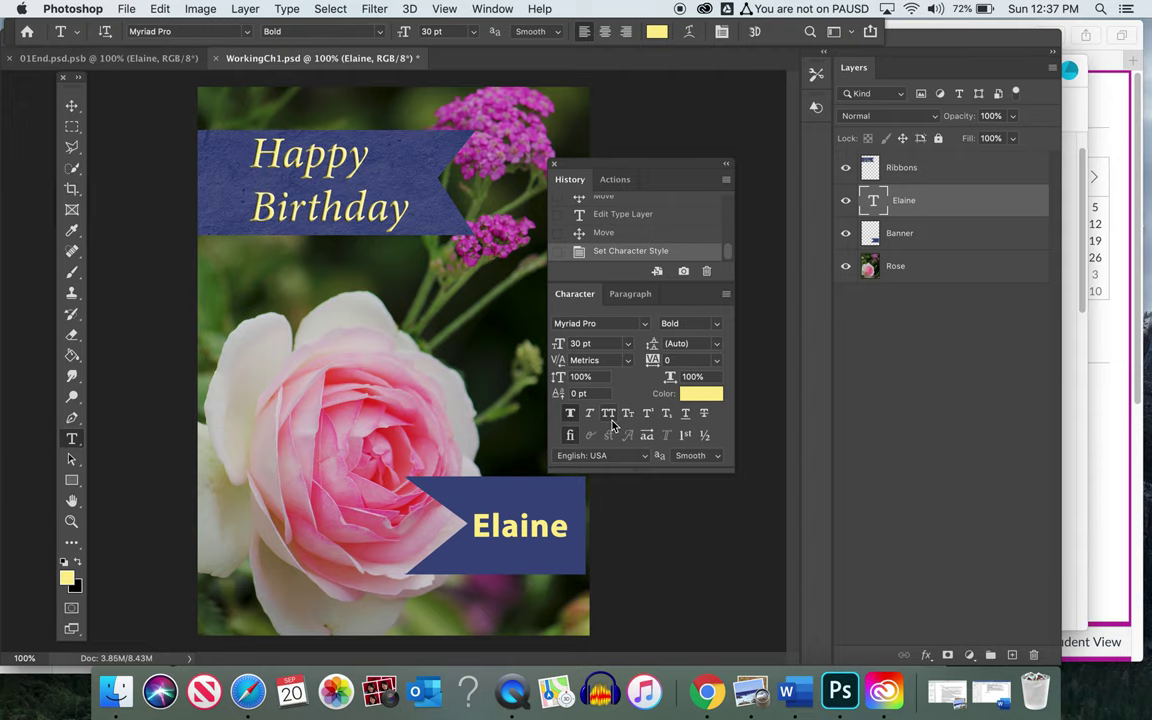
{"action": "left_click", "coordinate": [644, 325]}
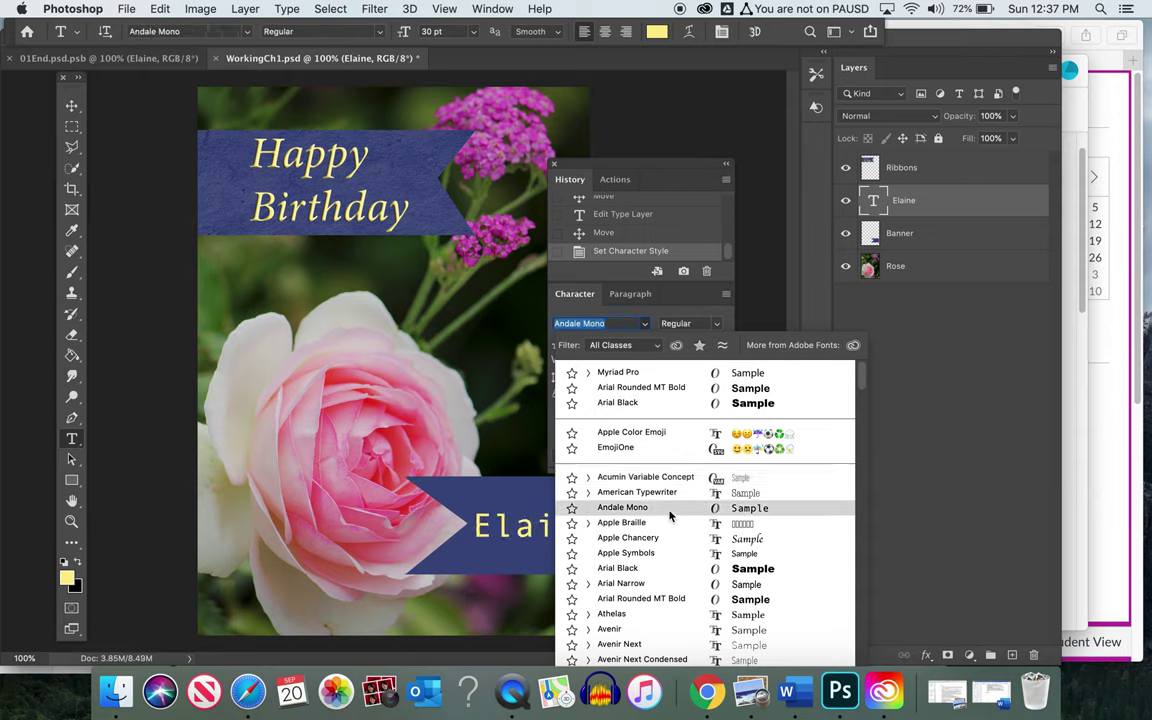
{"action": "scroll", "coordinate": [670, 516], "scroll_direction": "down", "scroll_amount": 1}
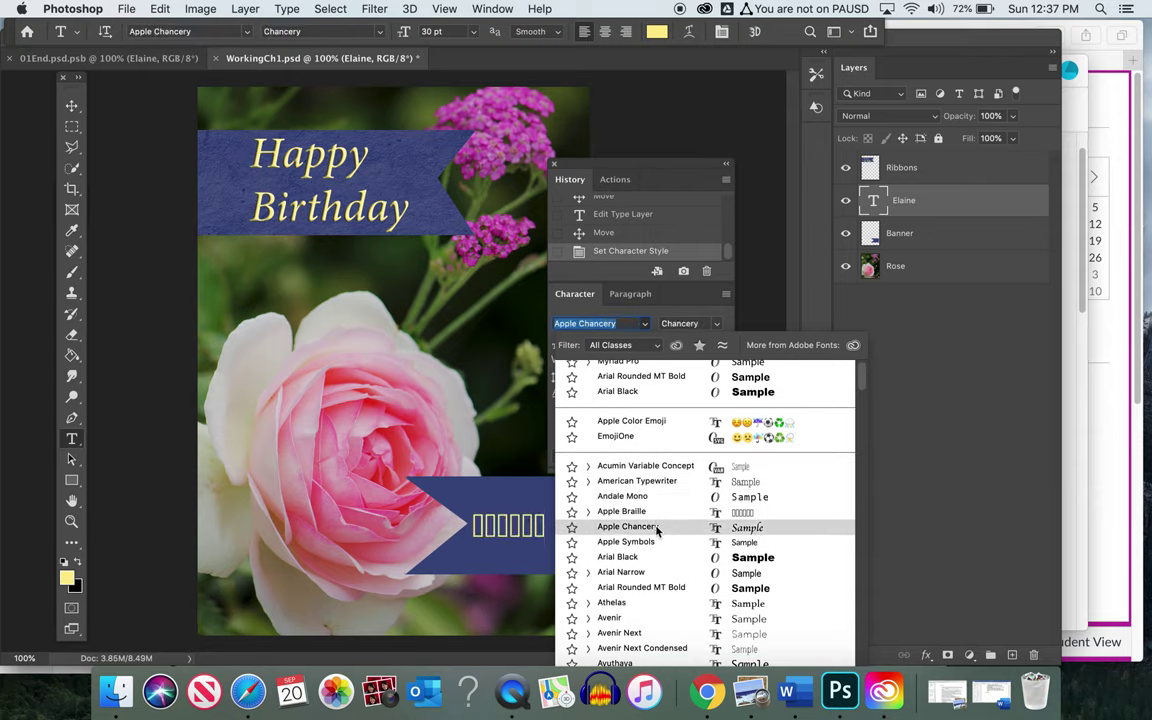
{"action": "left_click", "coordinate": [656, 525]}
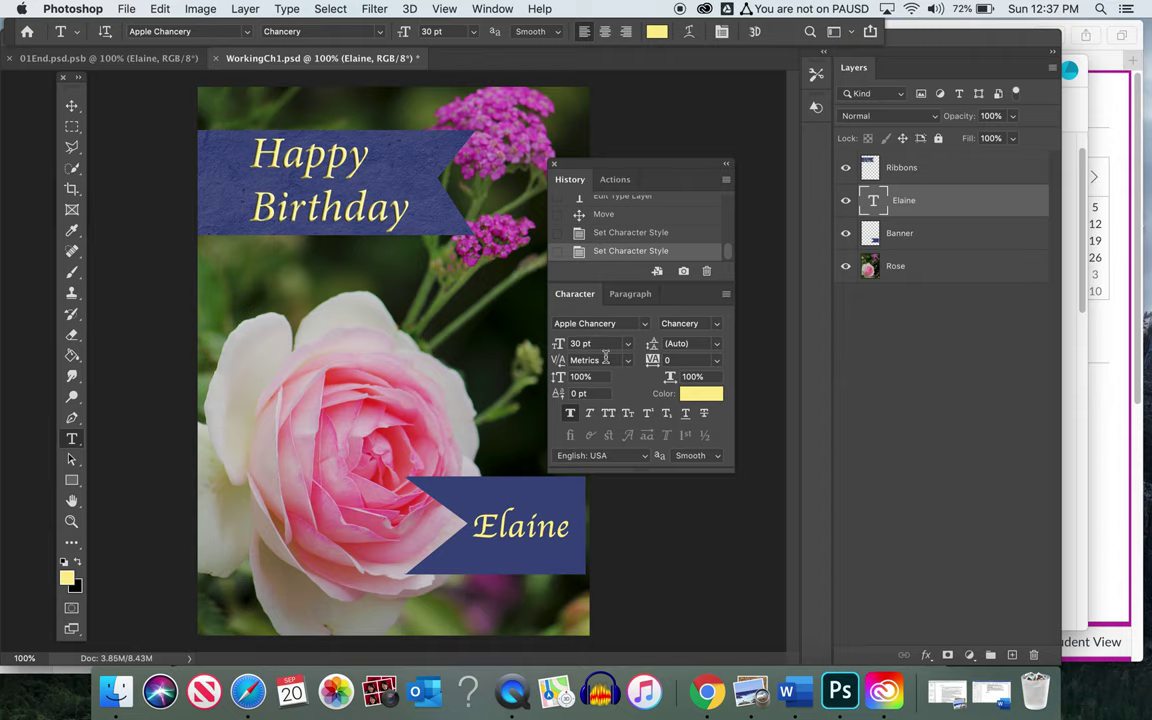
{"action": "left_click", "coordinate": [554, 163]}
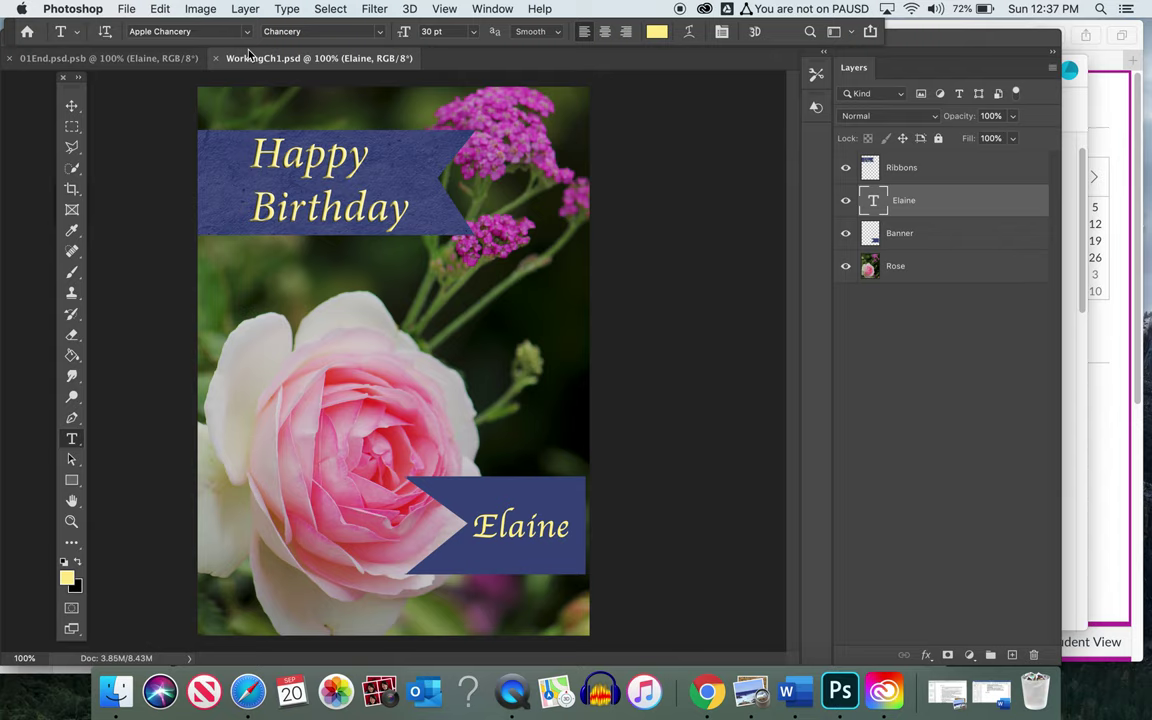
- Save the card as WorkingCh1.jpg in JPEG format at Quality 12 (Maximum)
{"action": "left_click", "coordinate": [127, 9]}
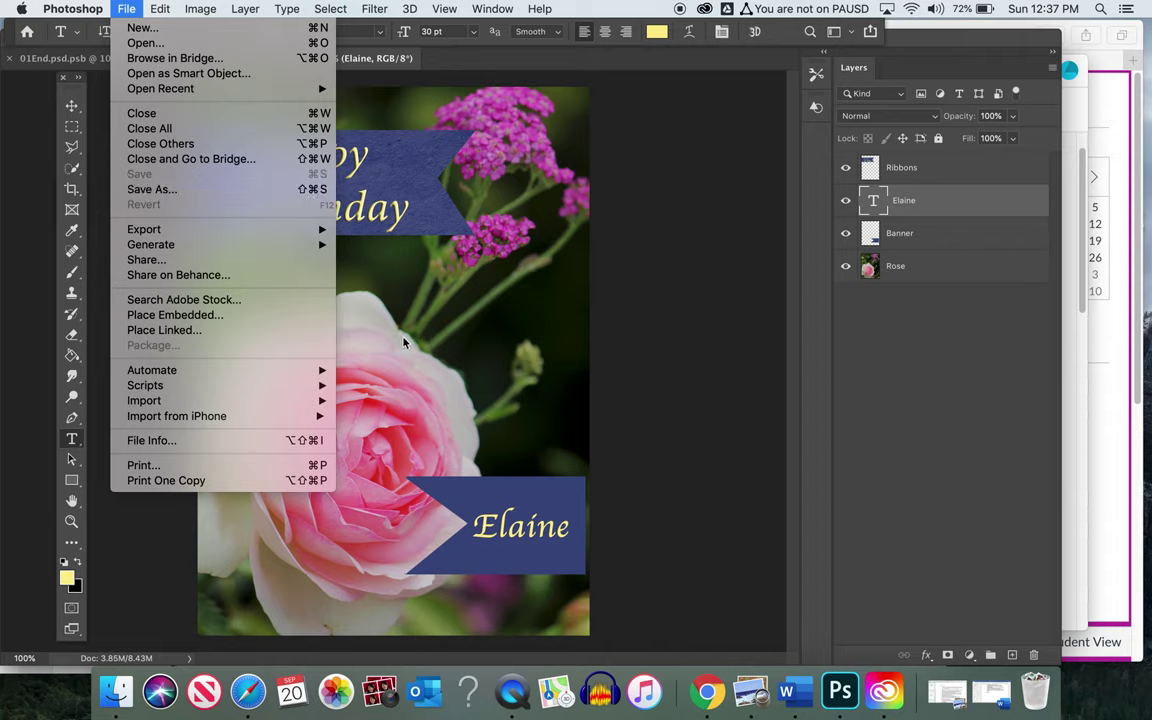
{"action": "left_click", "coordinate": [149, 190]}
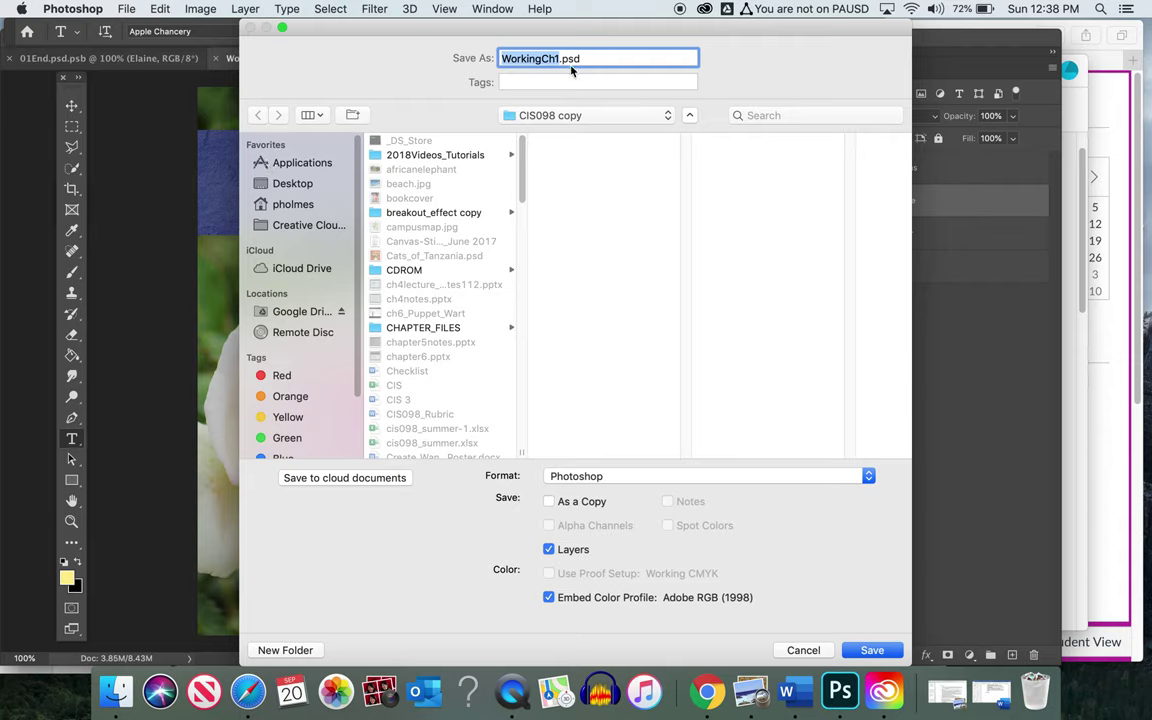
{"action": "left_click", "coordinate": [612, 477]}
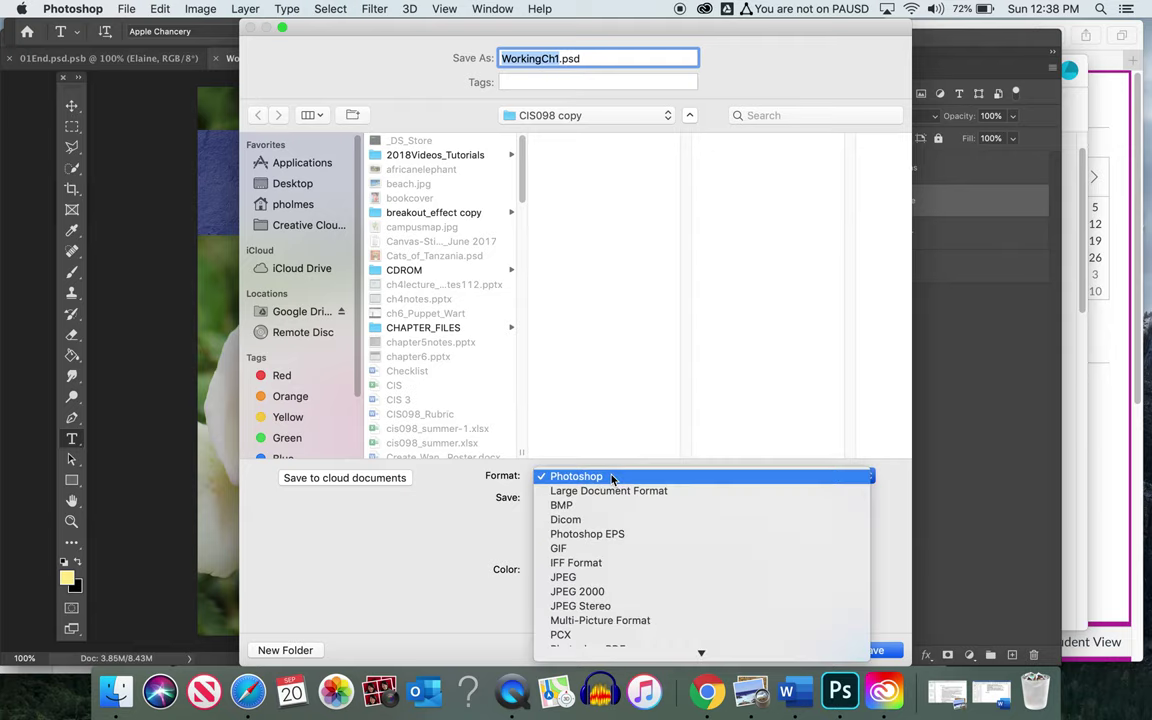
{"action": "left_click", "coordinate": [597, 578]}
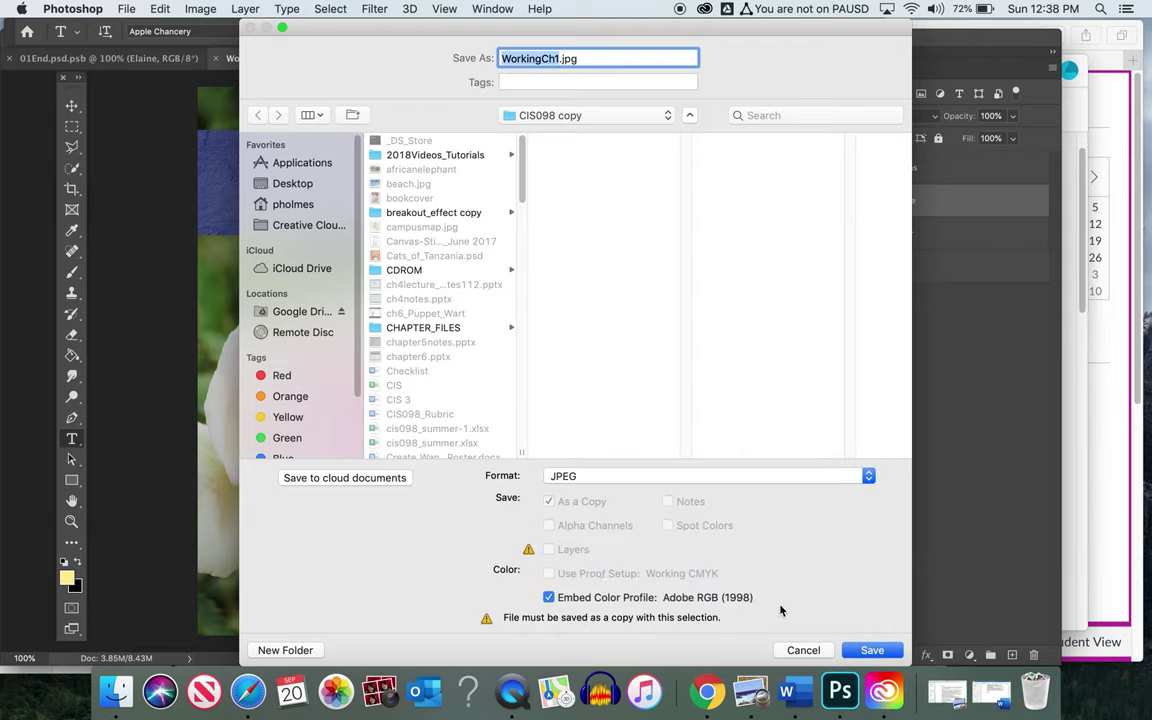
{"action": "left_click", "coordinate": [872, 651]}
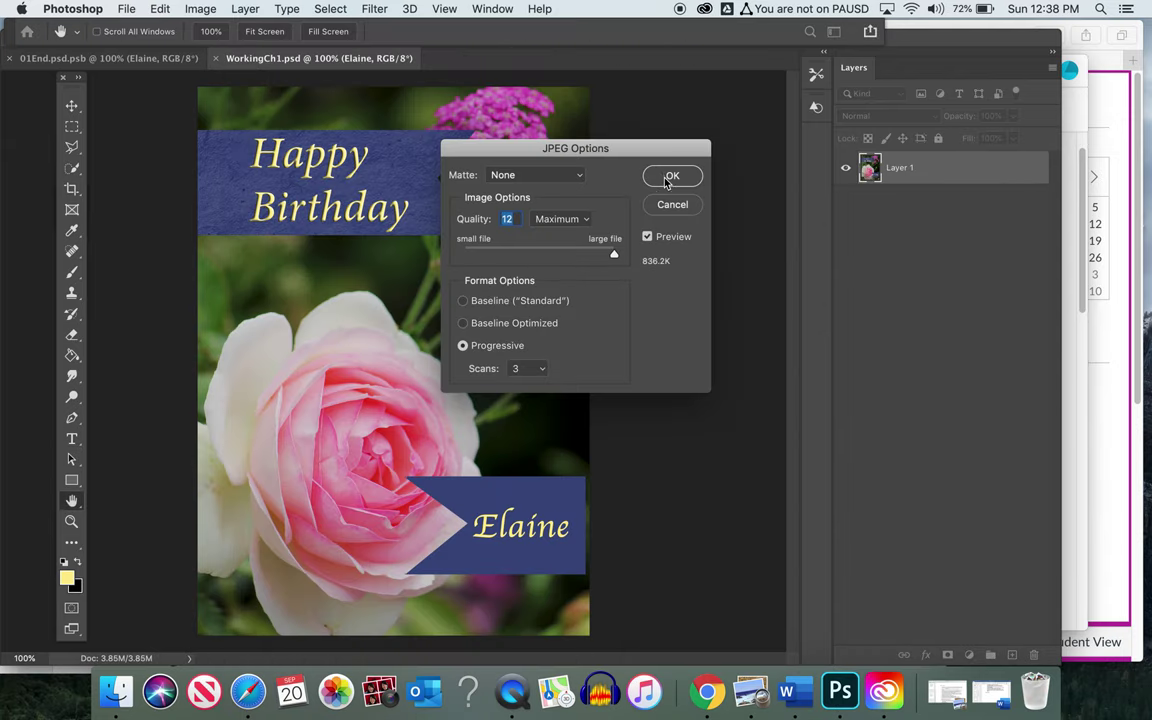
{"action": "left_click", "coordinate": [672, 175]}
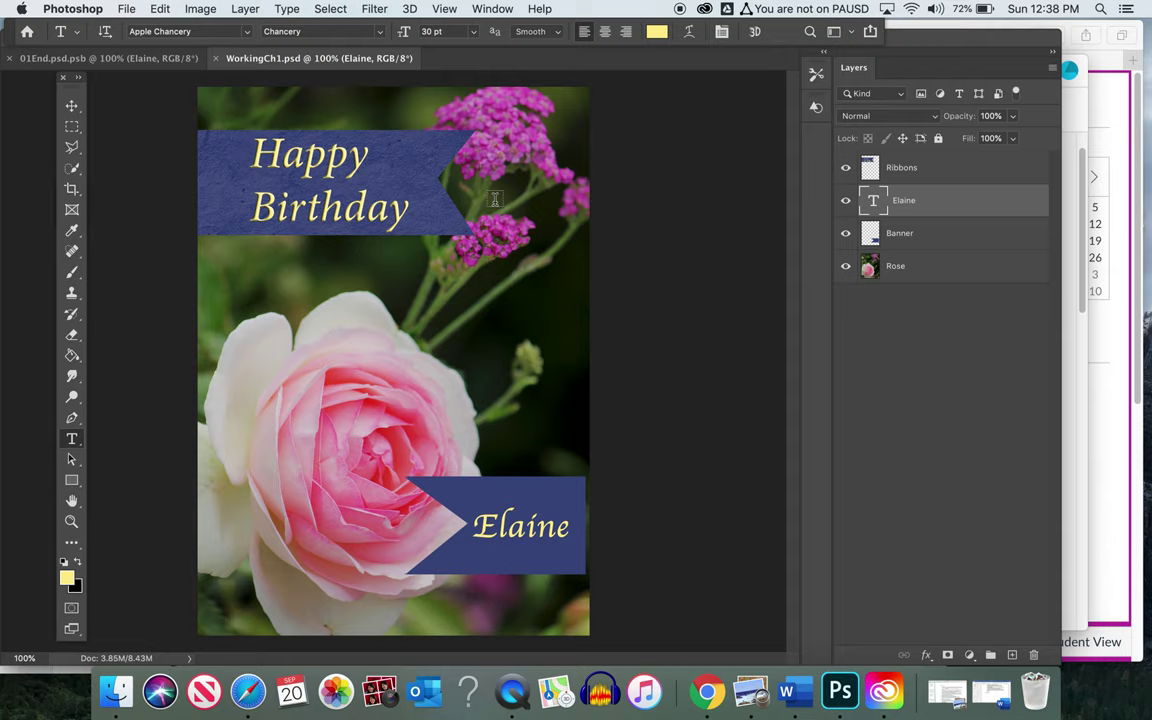